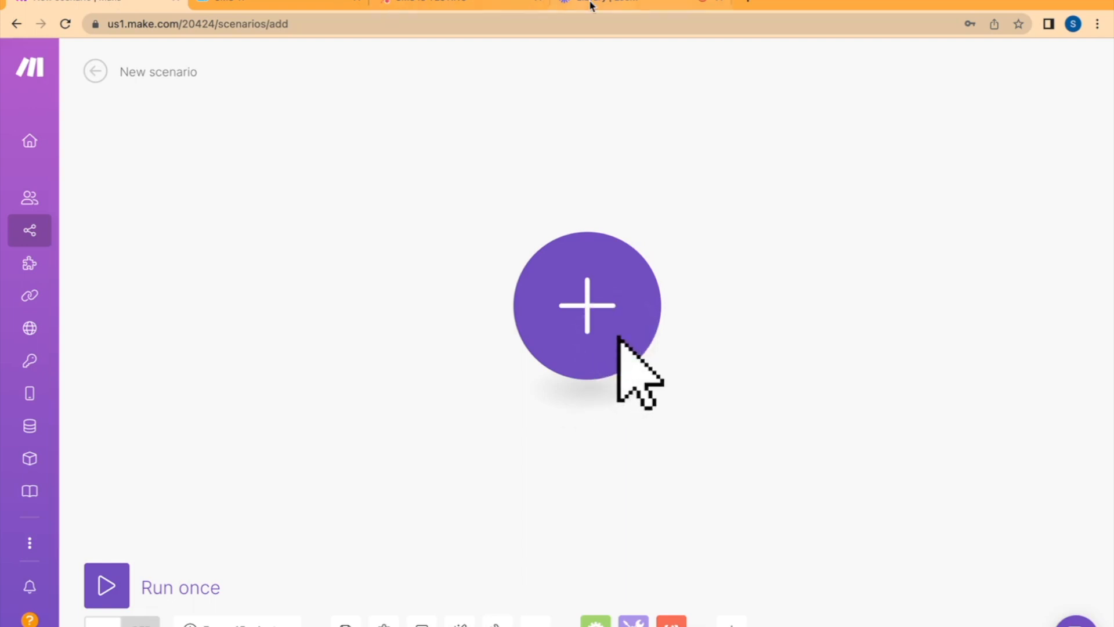
Add a Webhooks "Custom webhook" trigger as the first module of the new Make scenario
click(442, 3)
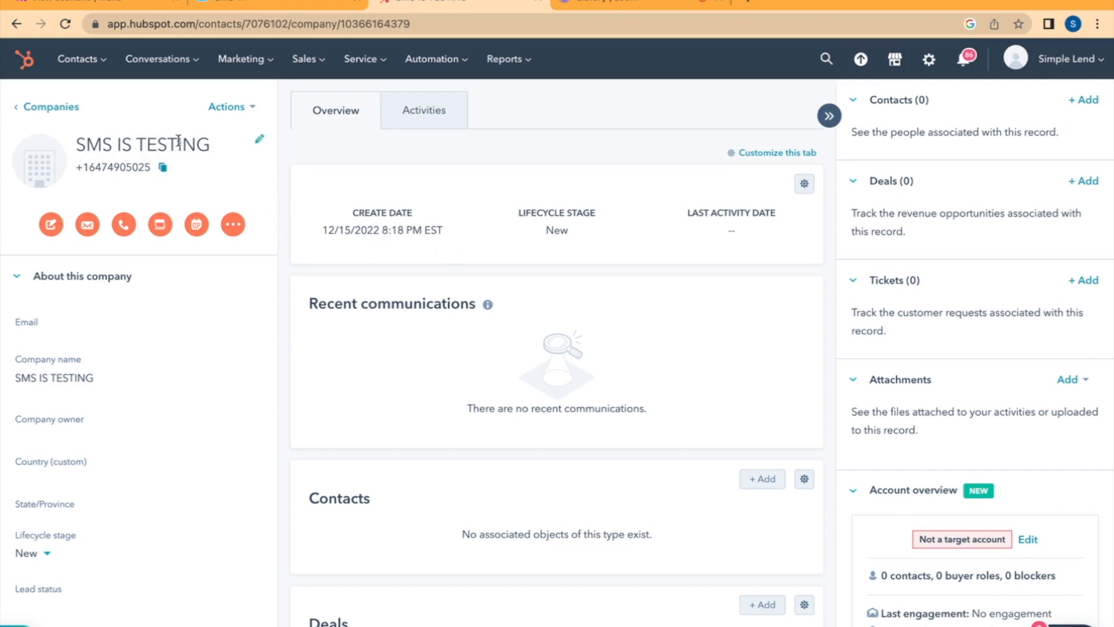
click(113, 4)
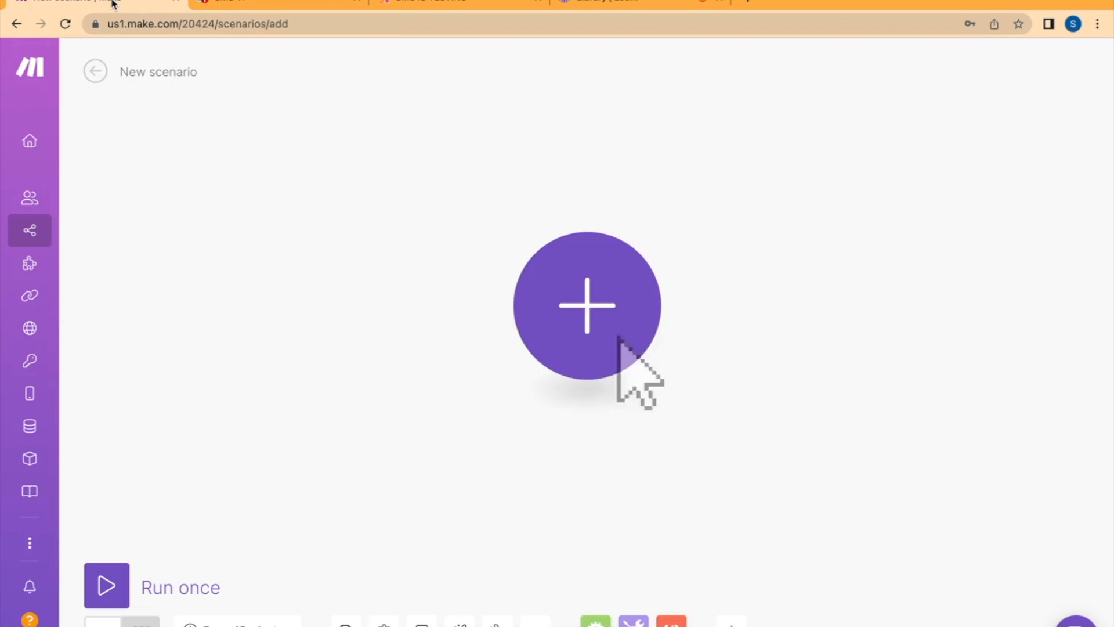
click(600, 305)
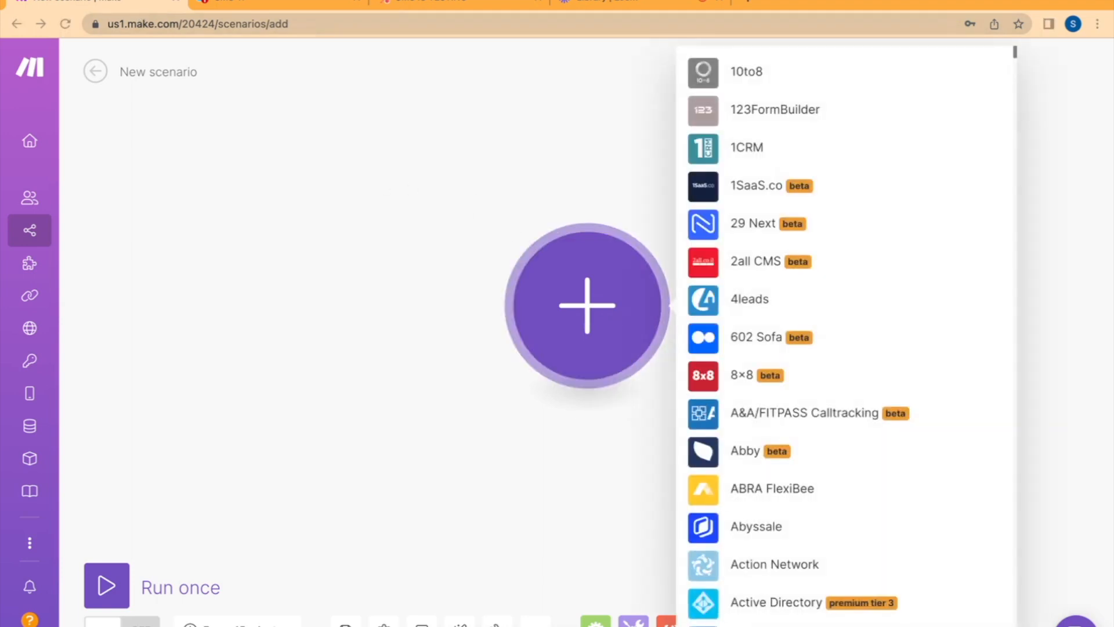
text(webhook)
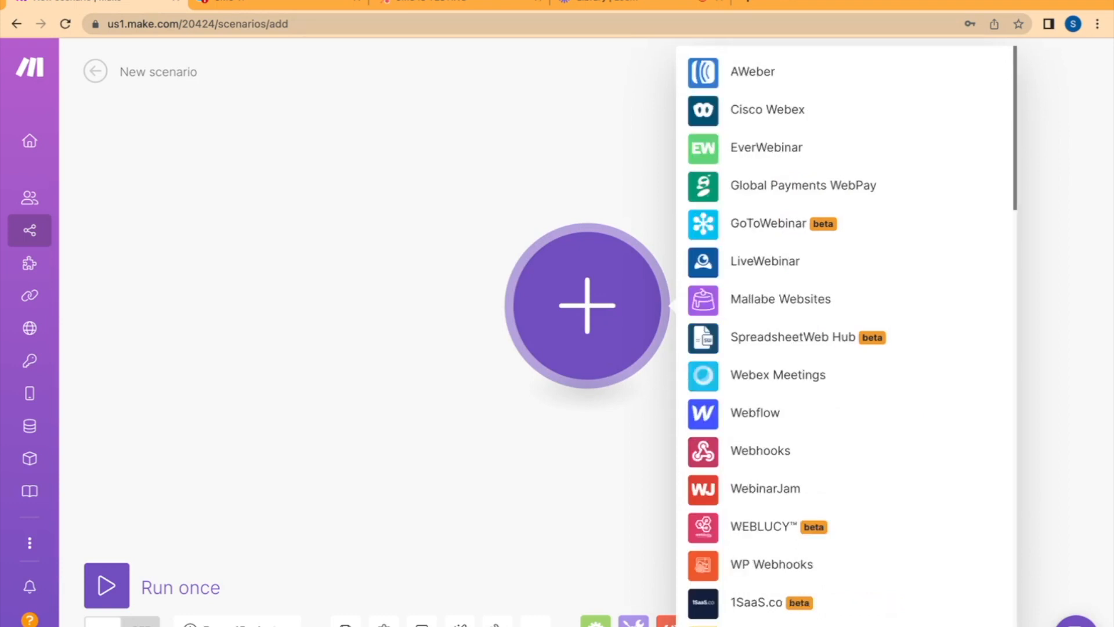
click(820, 73)
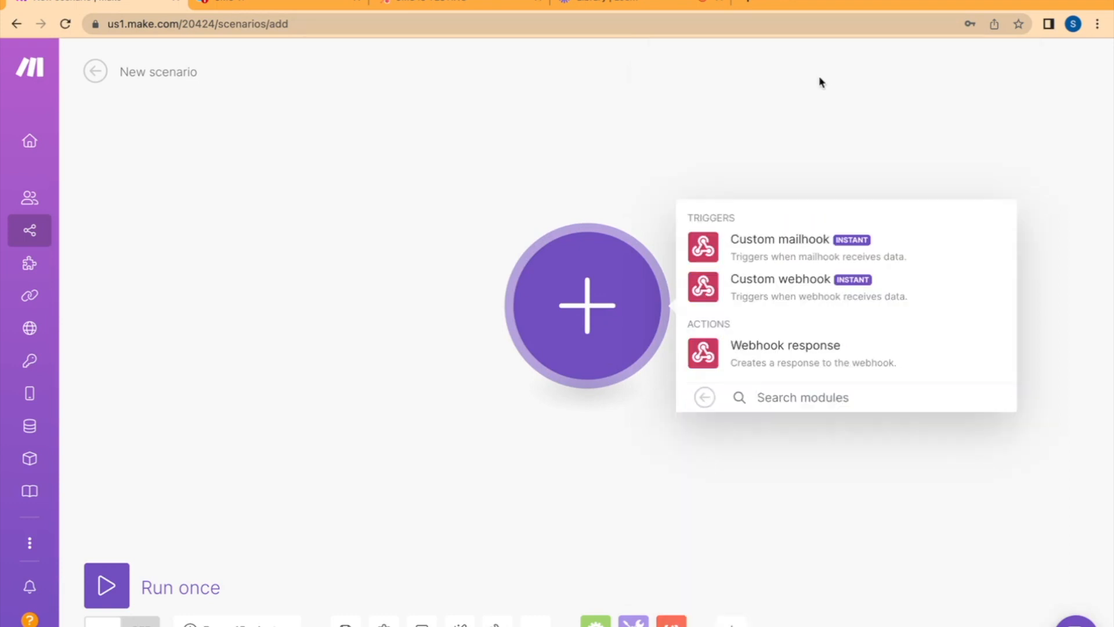
click(791, 288)
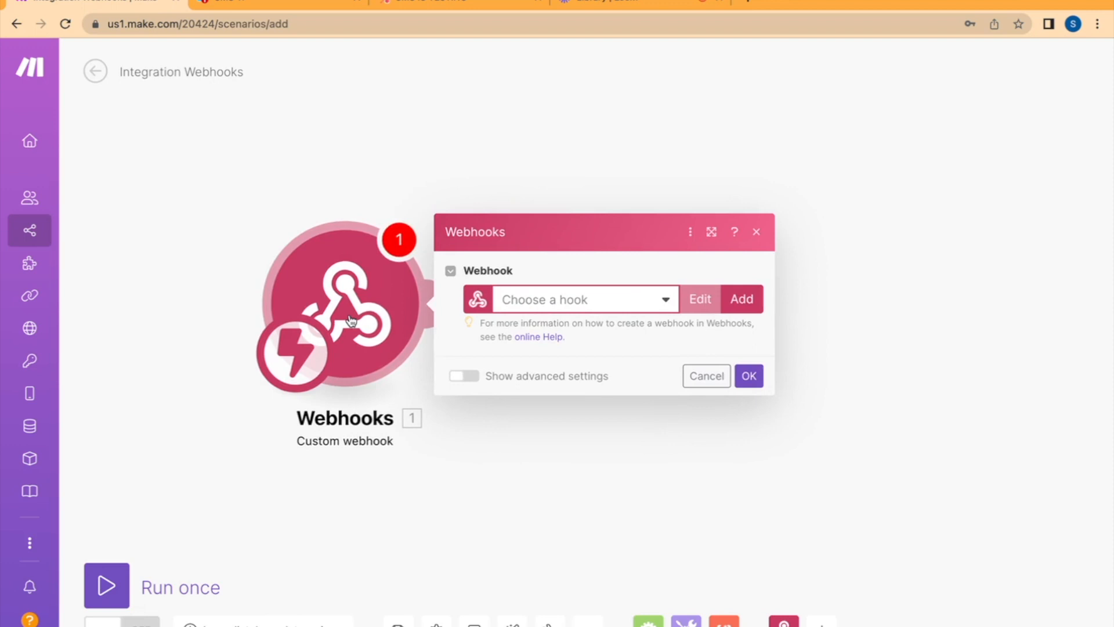
Create a webhook named "SMS IT TESTING" for the trigger and copy its address
click(742, 299)
triple_click(874, 237)
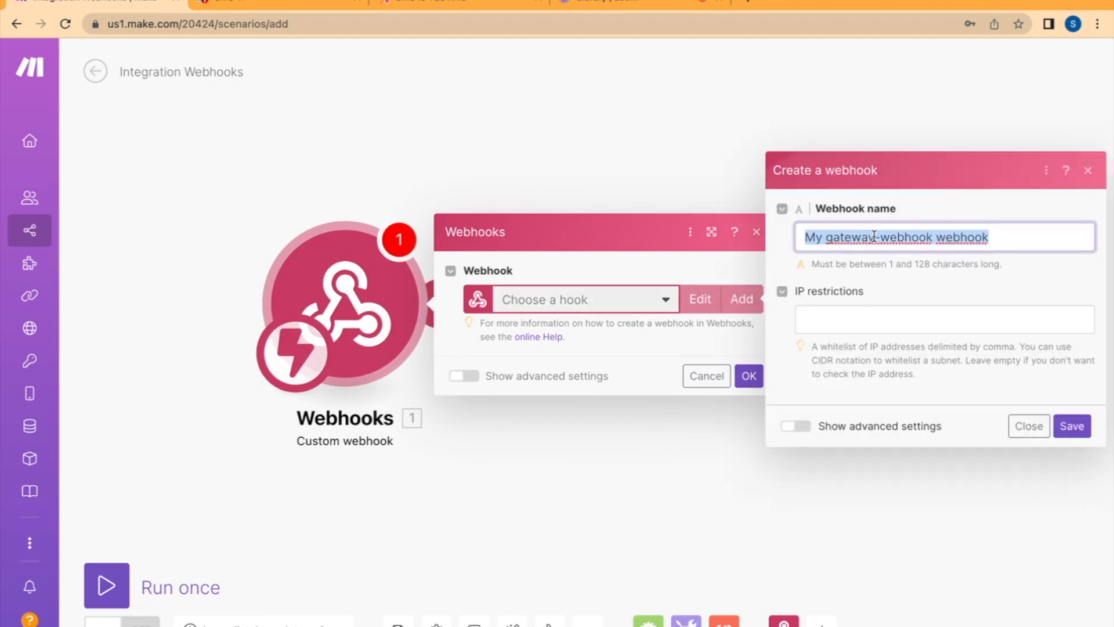
text(SMS )
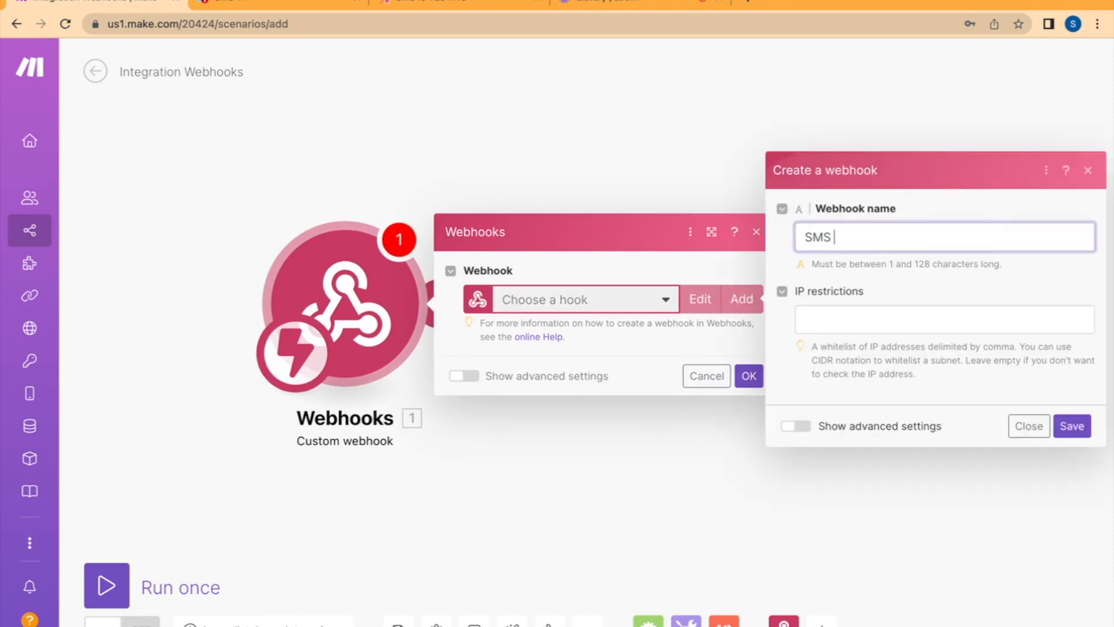
text(IT TESTING)
click(1070, 428)
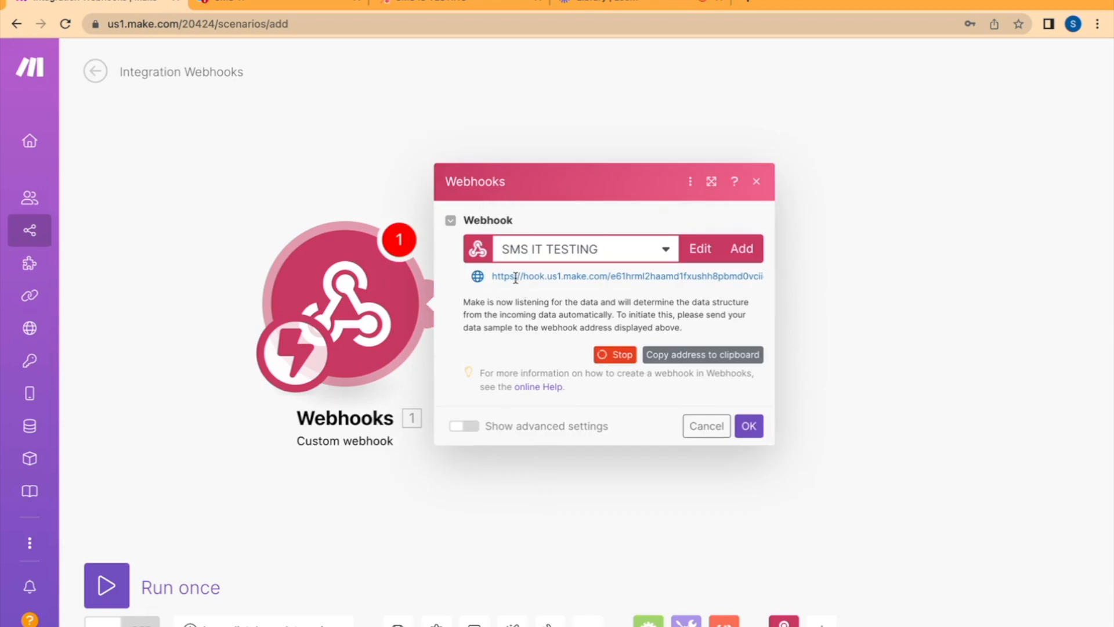
click(712, 356)
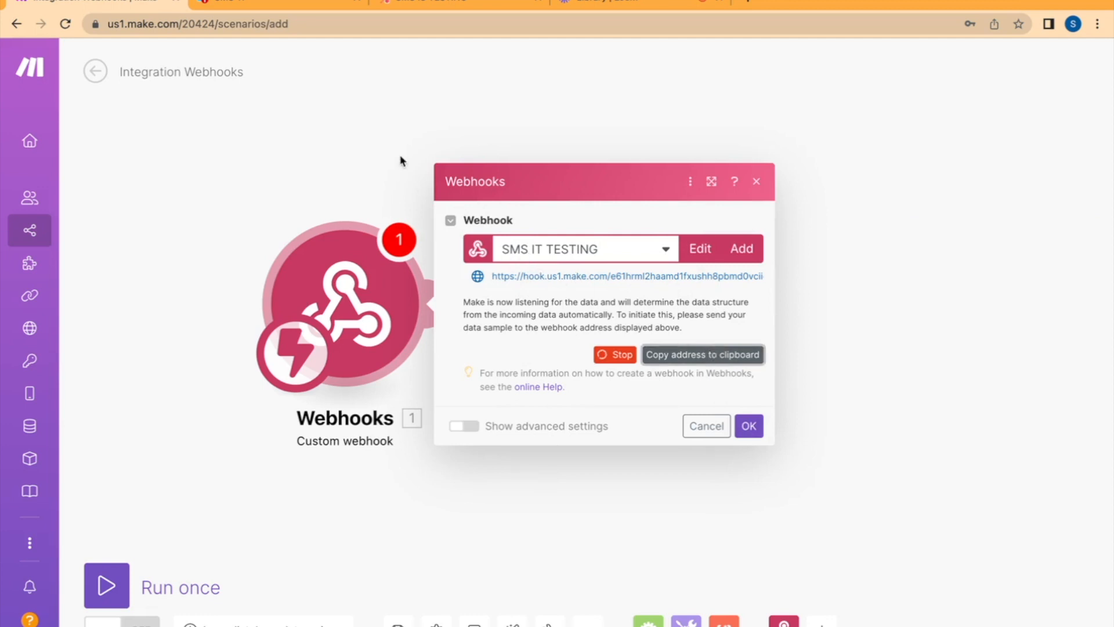
Switch to SMS-iT, paste the copied webhook address as the Webhook URL in the webhook configuration, and save it
click(270, 6)
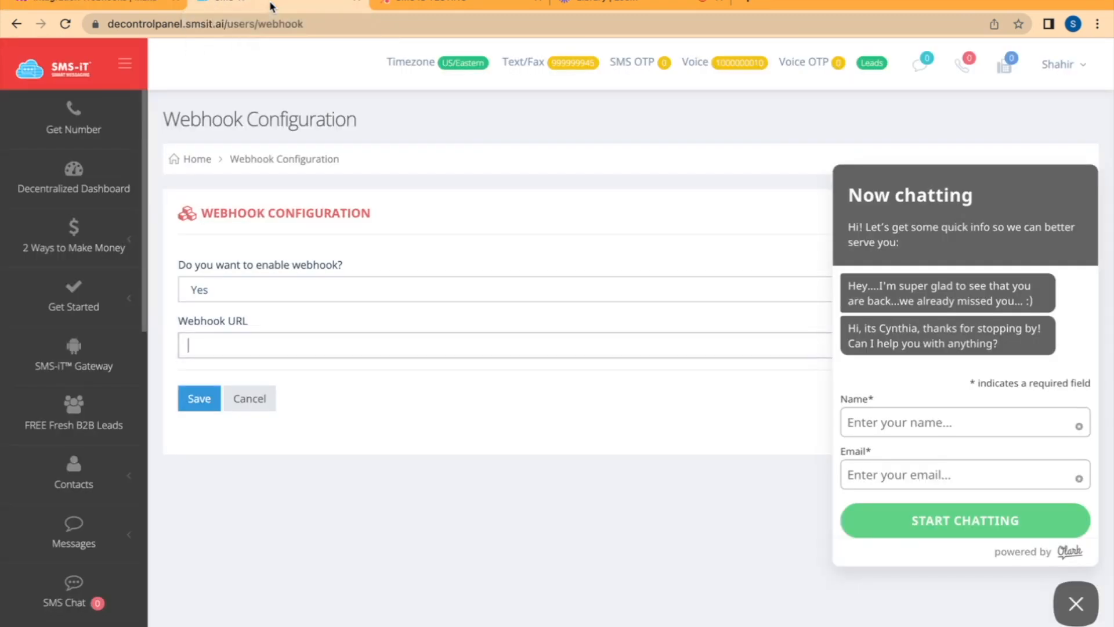
click(1075, 603)
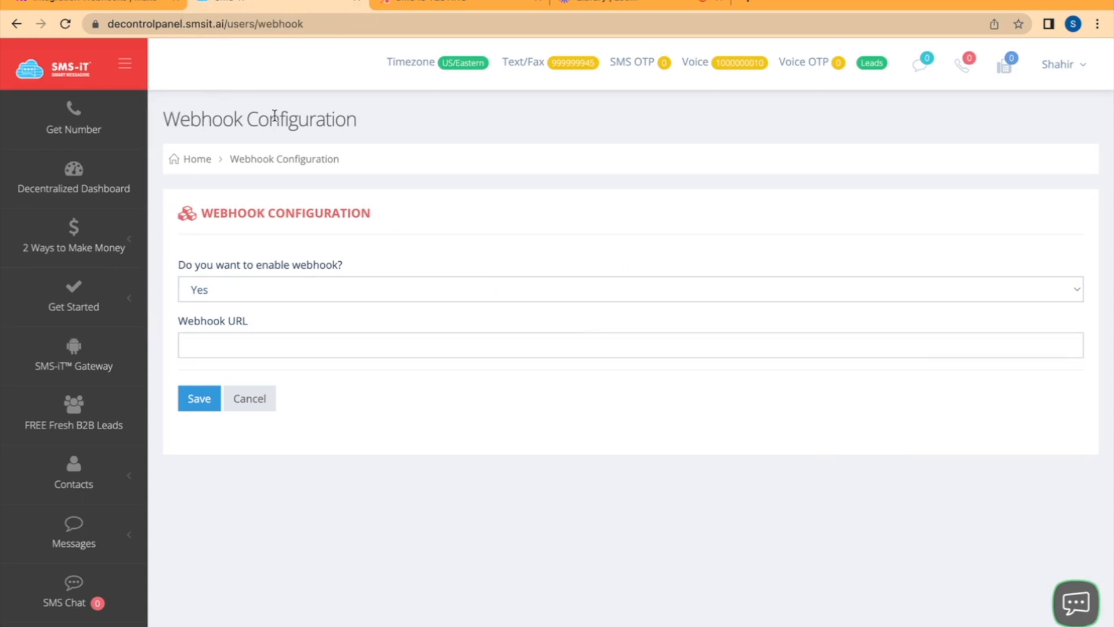
click(1054, 64)
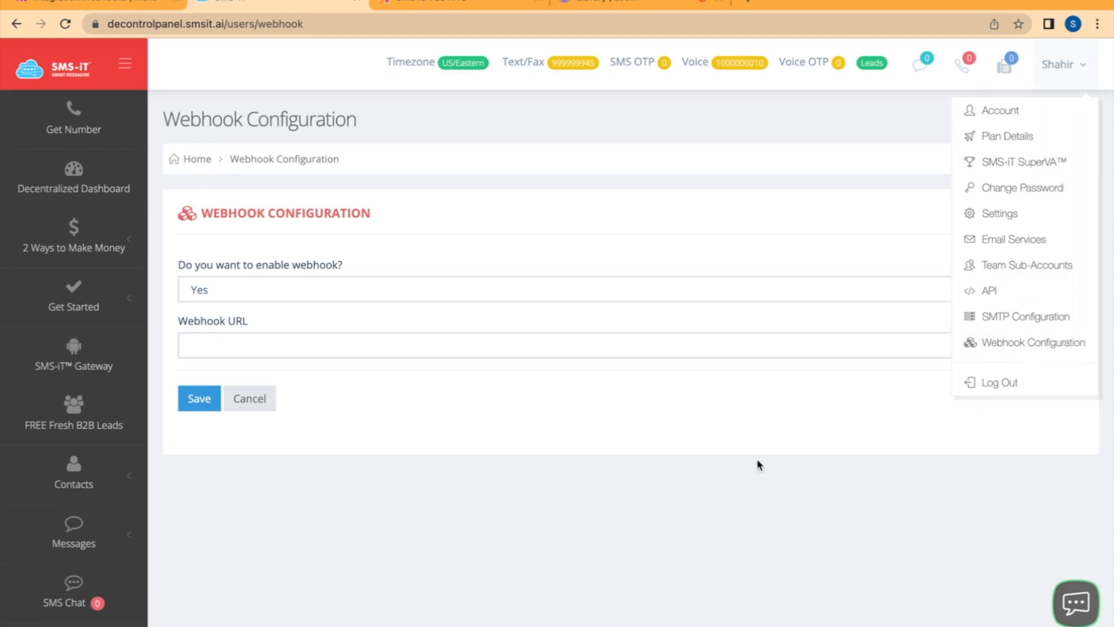
click(545, 484)
click(294, 350)
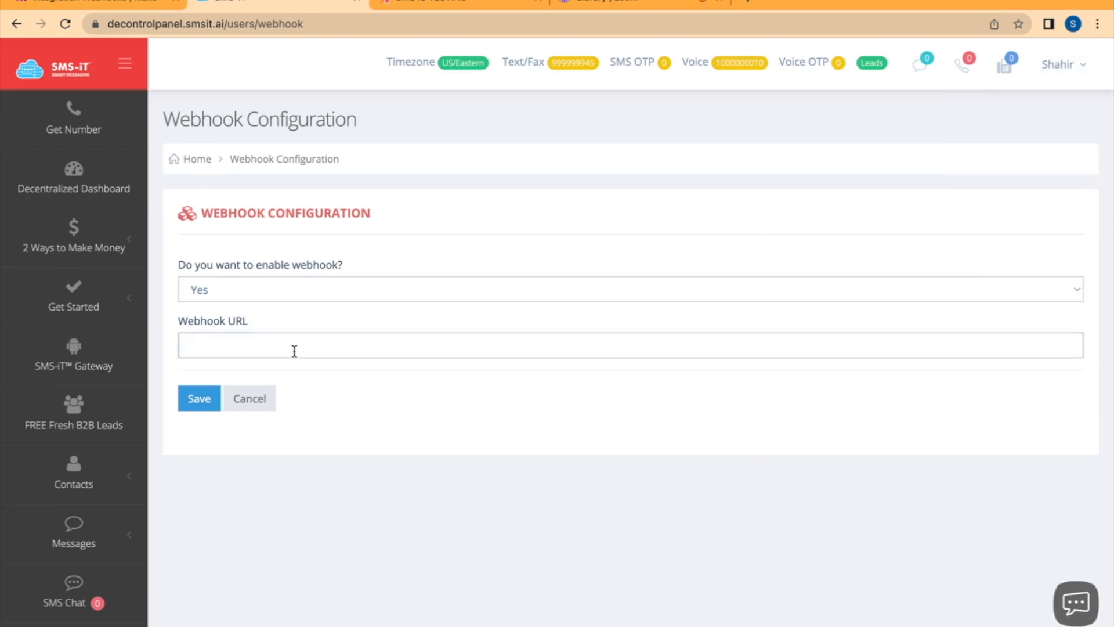
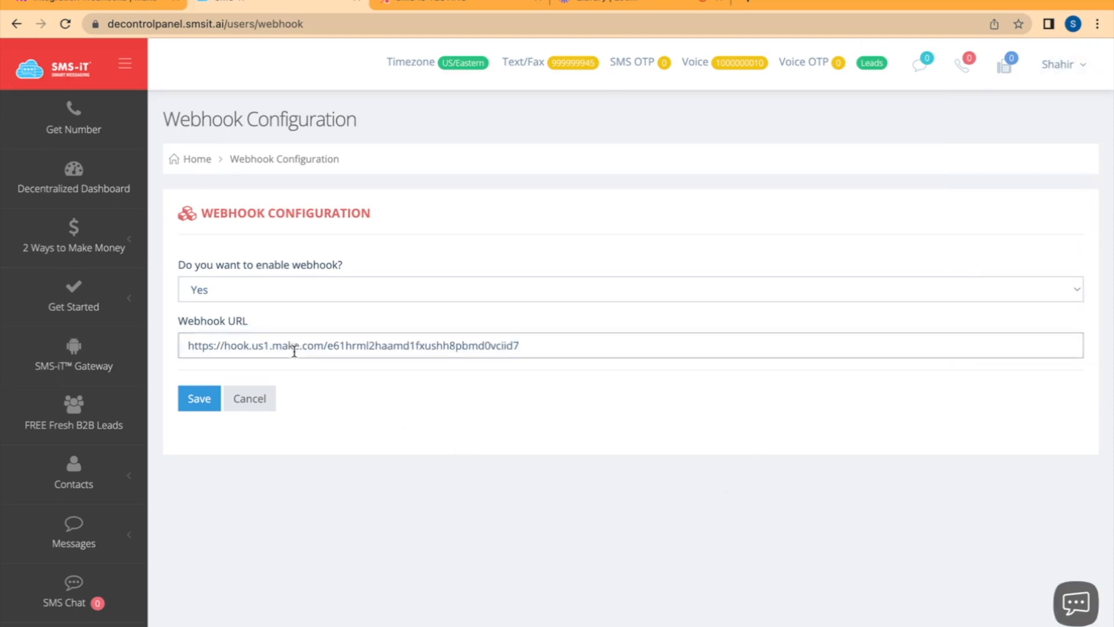
click(208, 404)
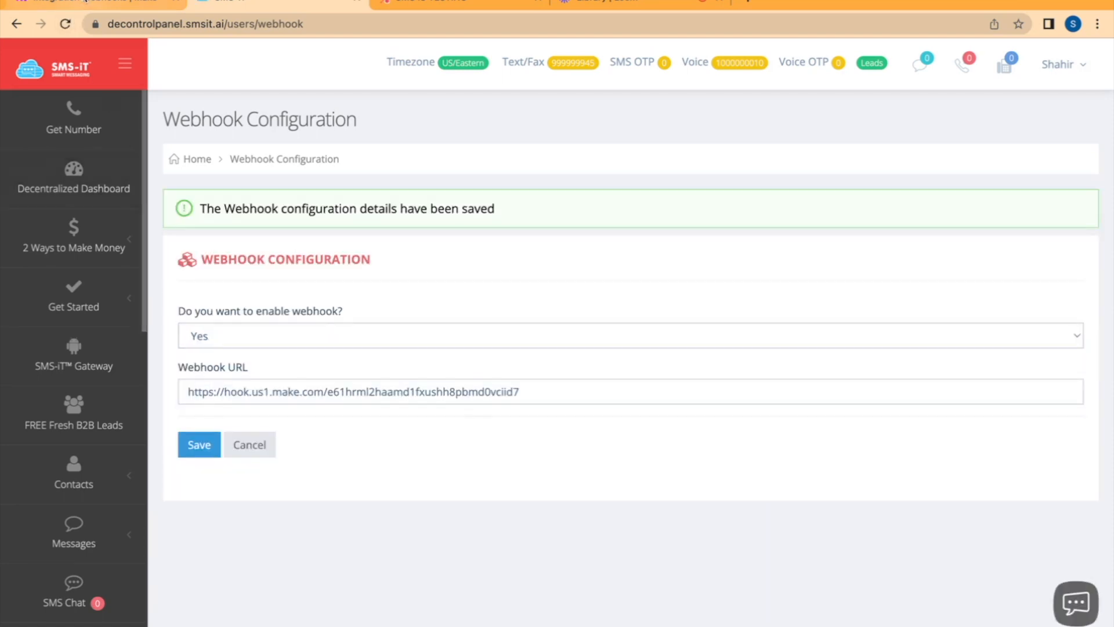
Switch back to Make, confirm the webhook trigger's settings, and shift the Webhooks module to make room beside it
click(100, 3)
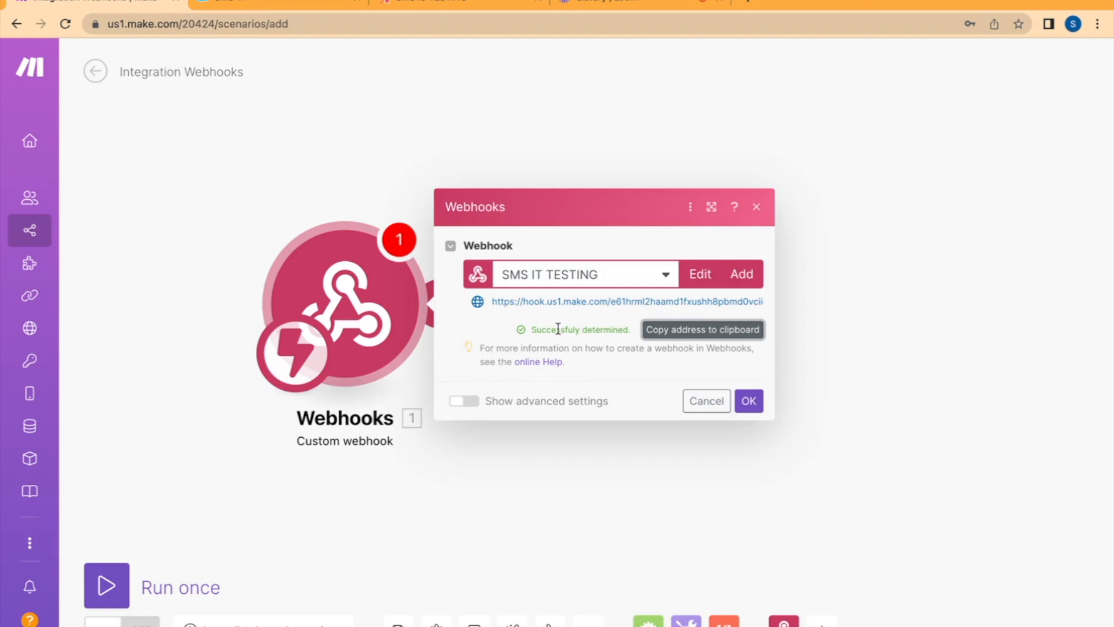
click(750, 400)
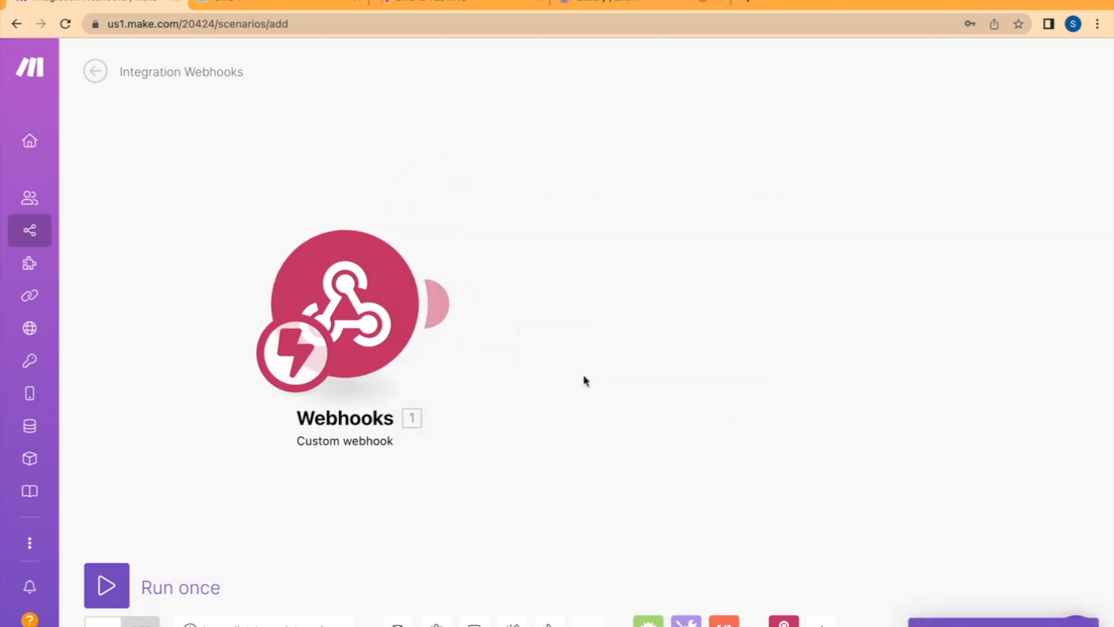
drag(345, 272, 288, 271)
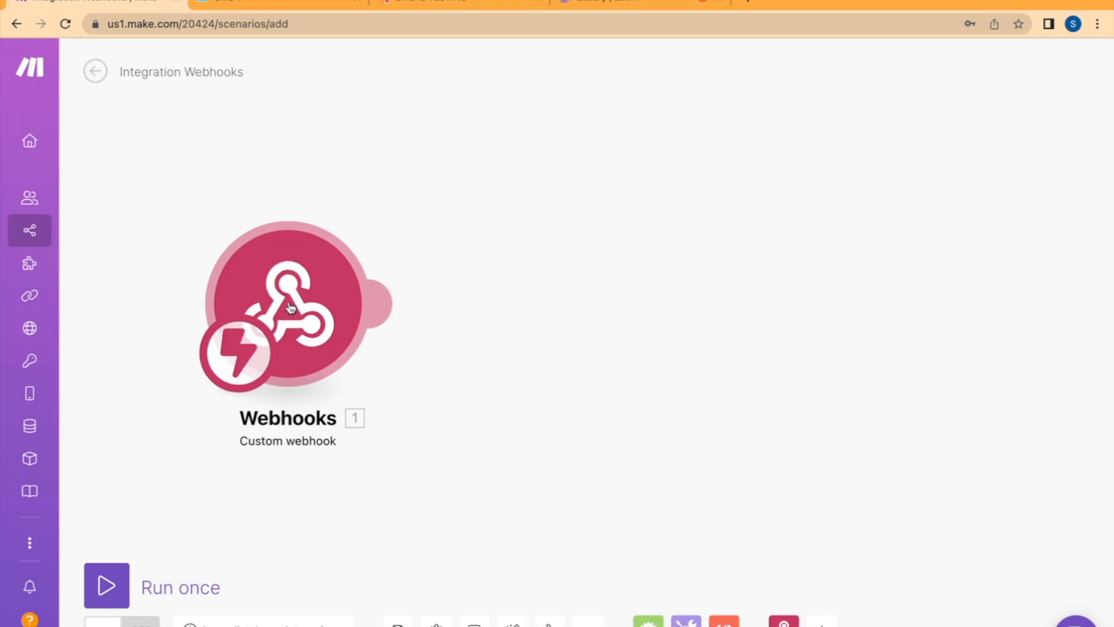
drag(285, 304, 265, 305)
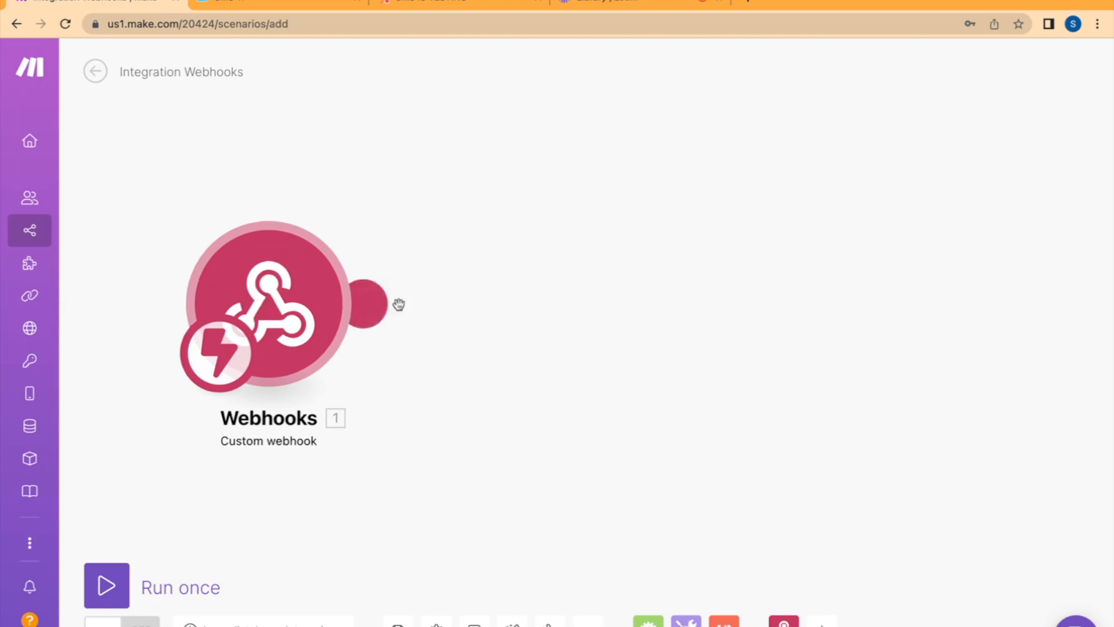
Add a HubSpot CRM "Search for CRM Objects" module after the Webhooks module
click(372, 304)
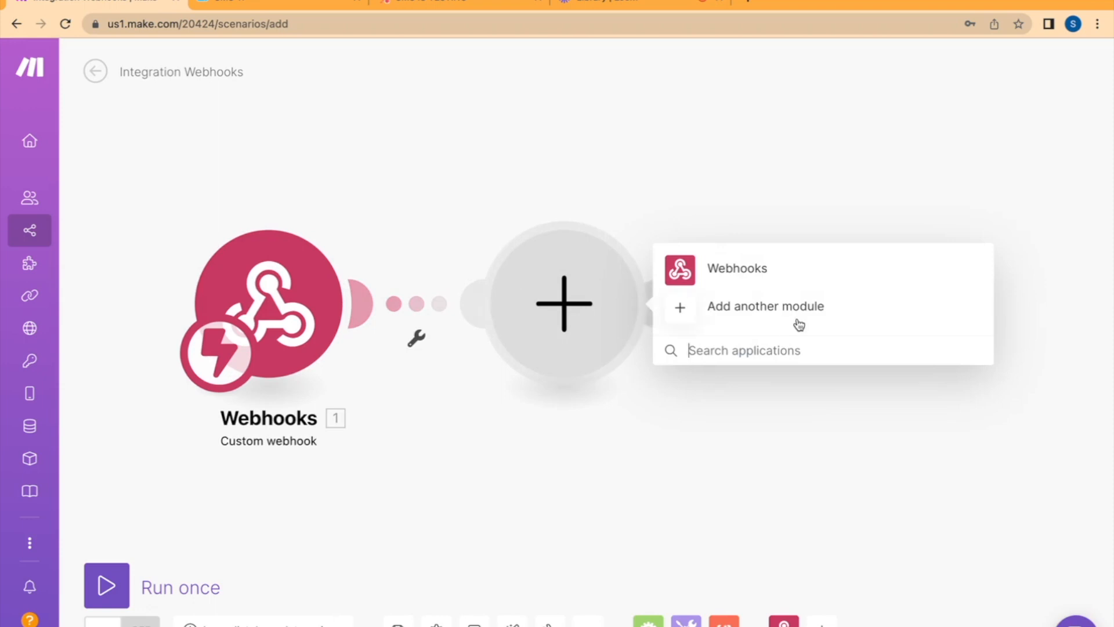
click(769, 314)
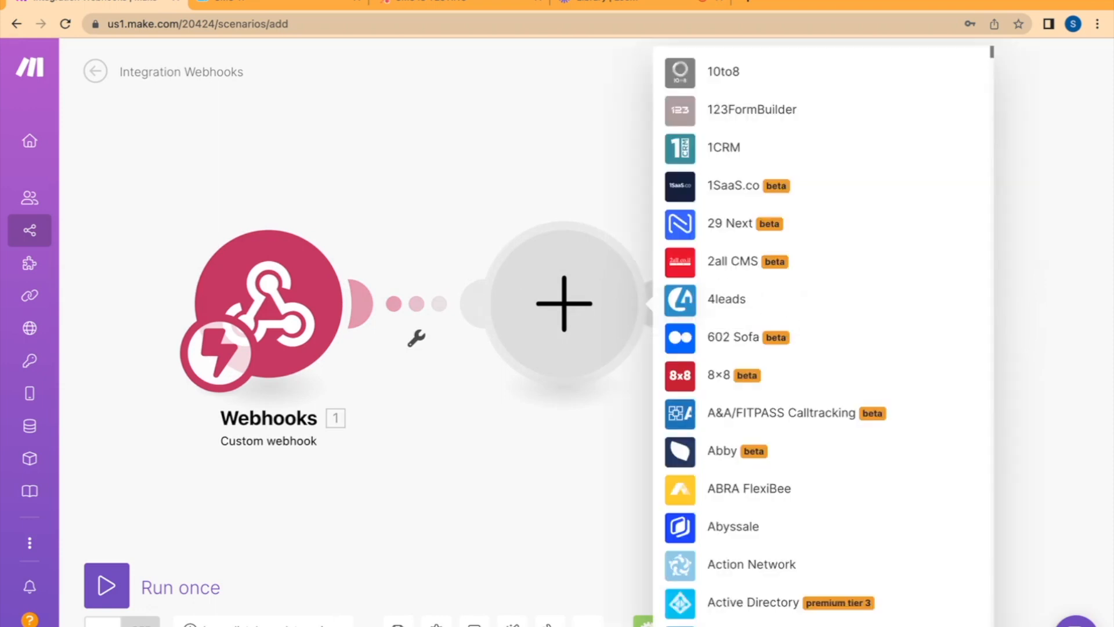
text(hubspot)
click(738, 290)
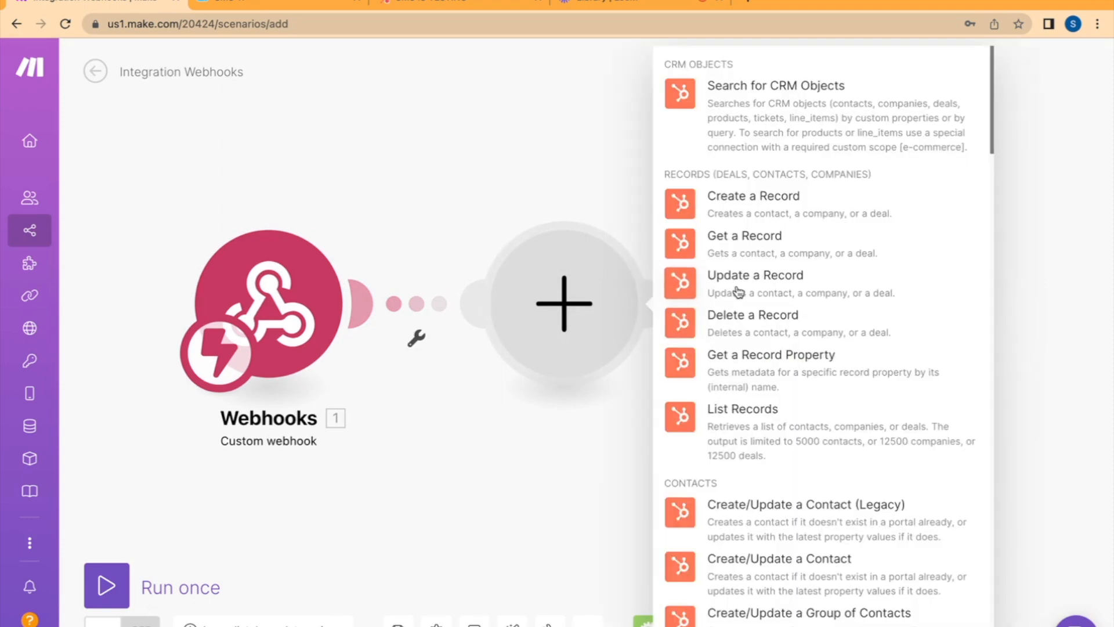
click(786, 114)
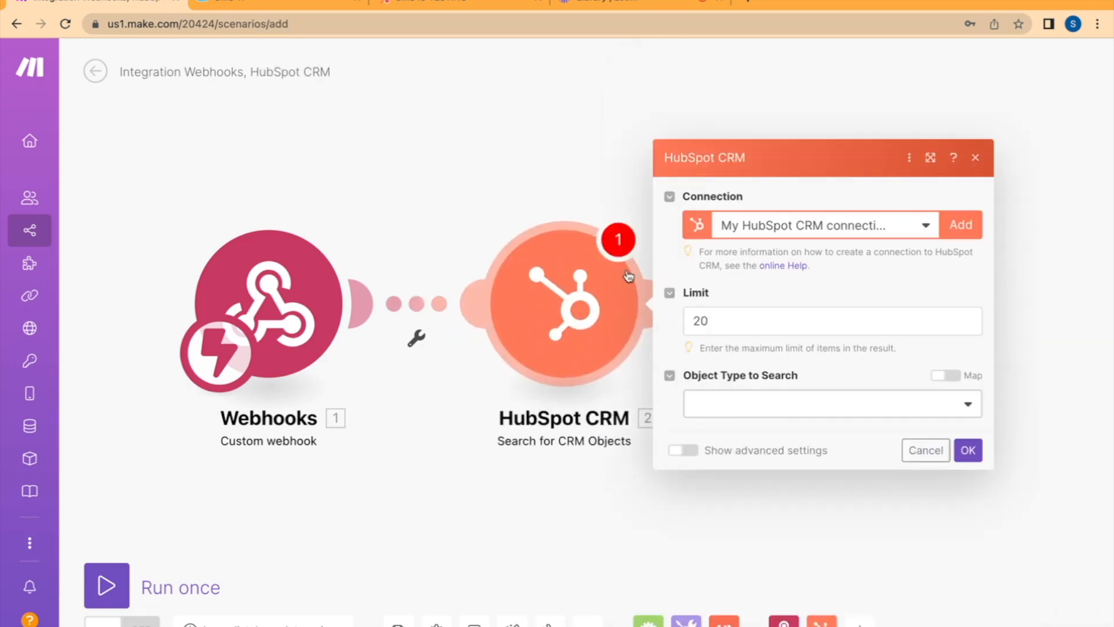
Set the HubSpot search's object type to Companies and include Record ID in its output properties
click(784, 409)
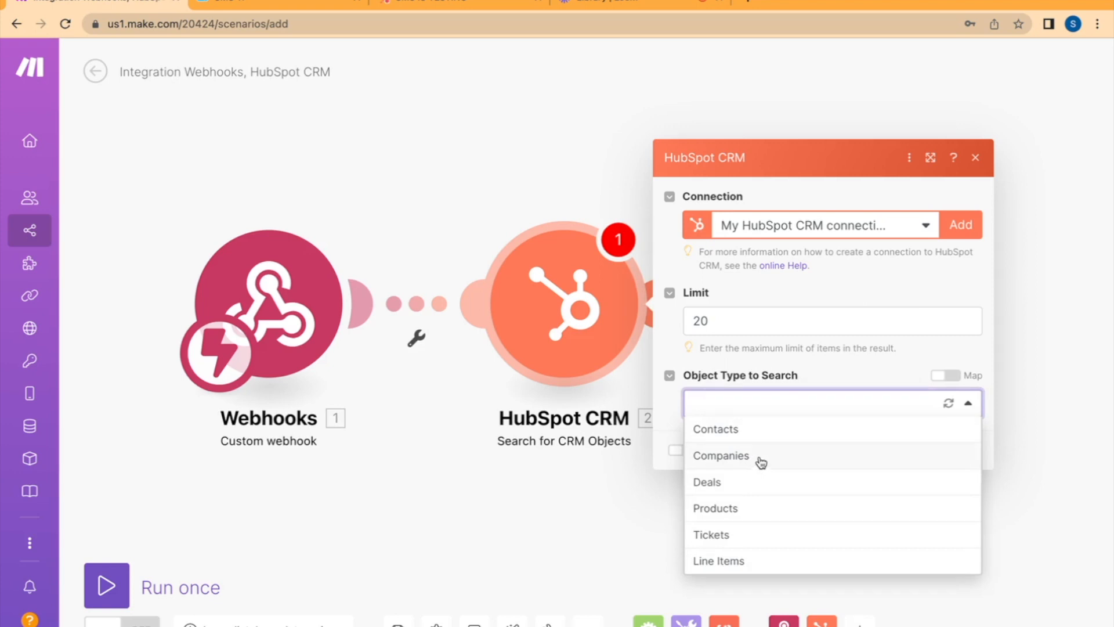
click(768, 461)
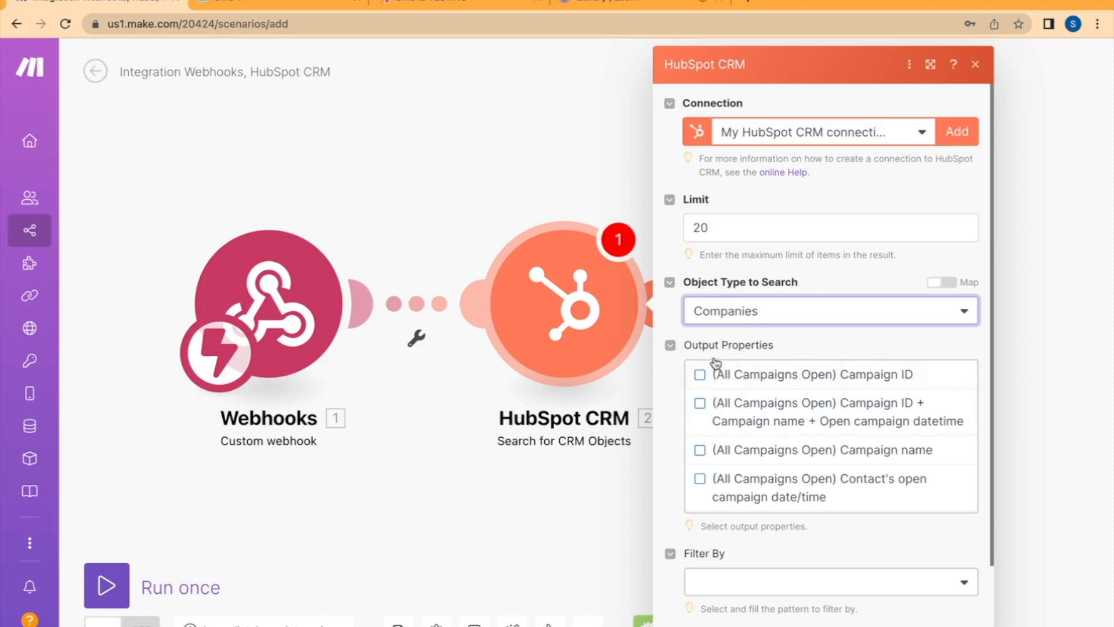
scroll(781, 447, down, 5)
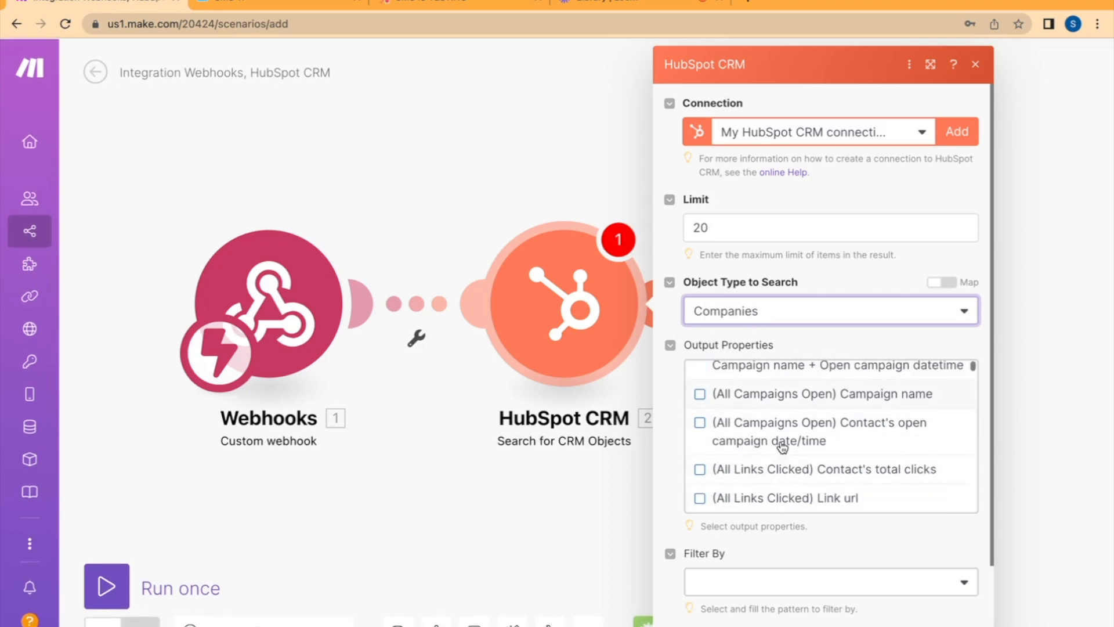
scroll(781, 447, down, 10)
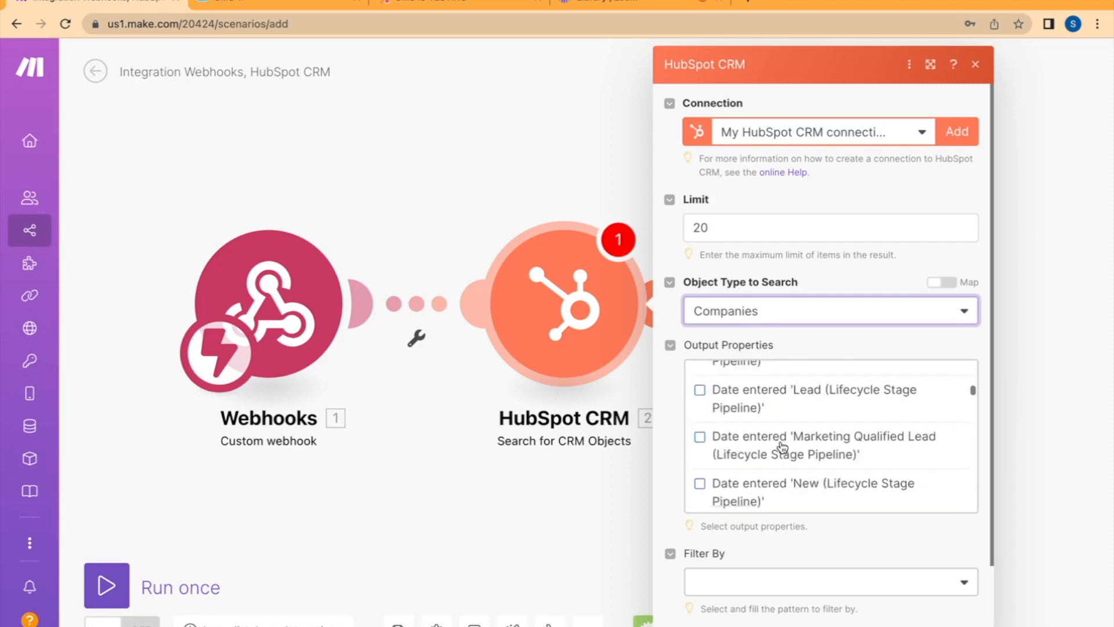
scroll(781, 446, down, 10)
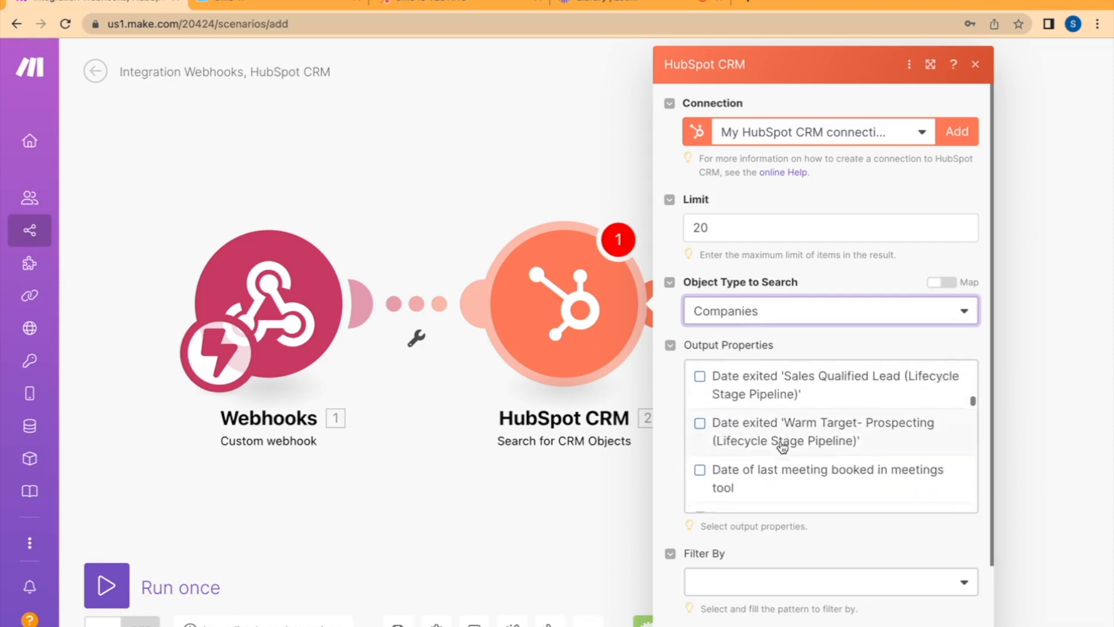
scroll(781, 446, down, 10)
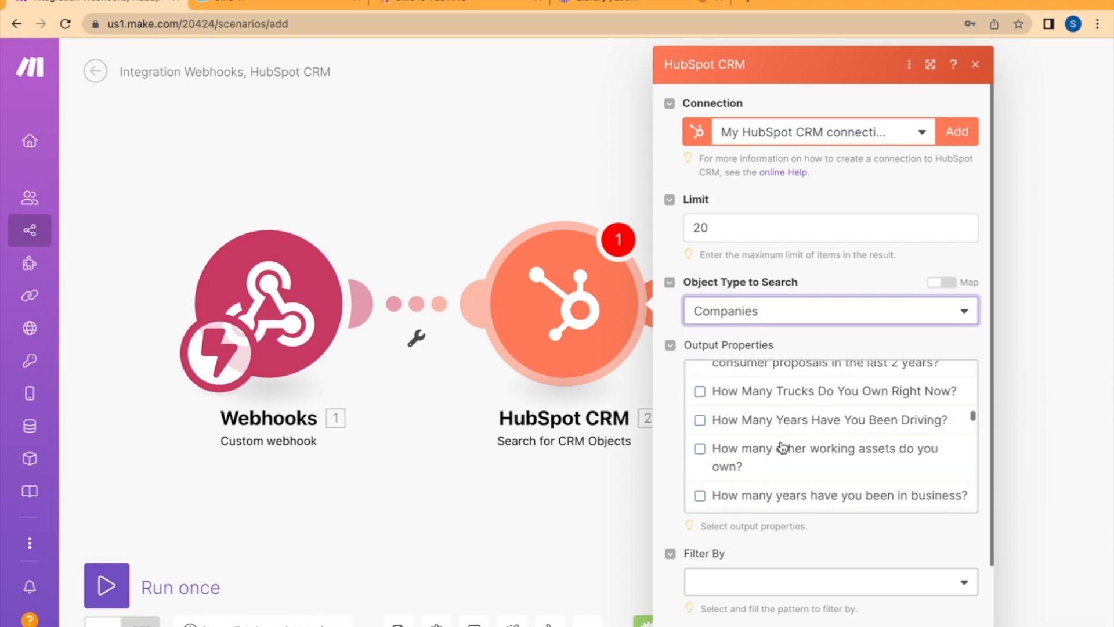
scroll(781, 447, down, 15)
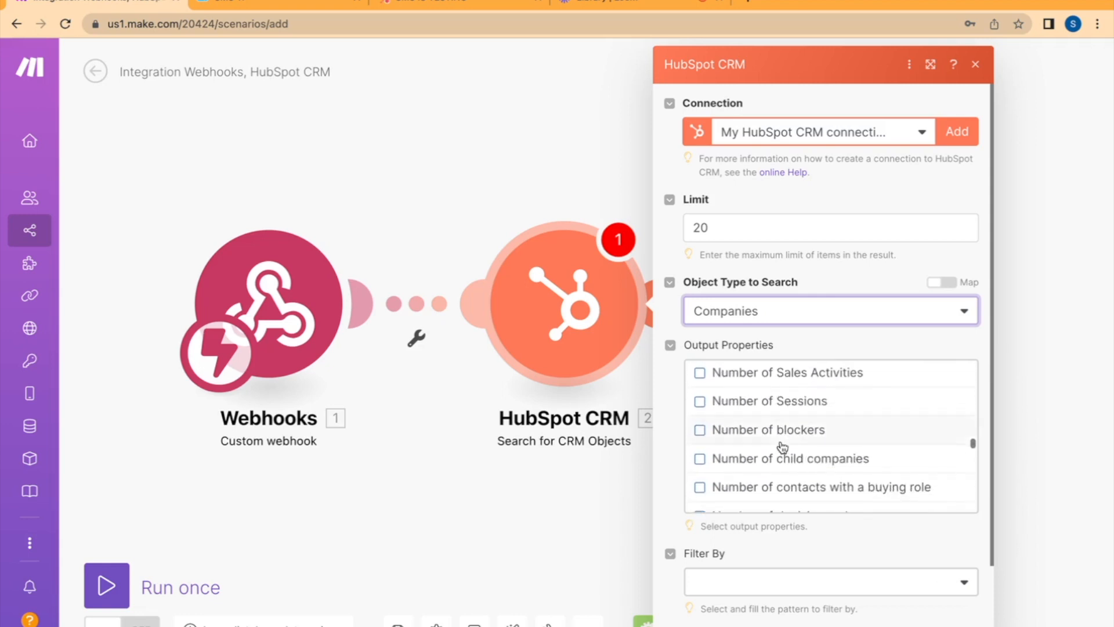
scroll(781, 446, down, 4)
click(700, 443)
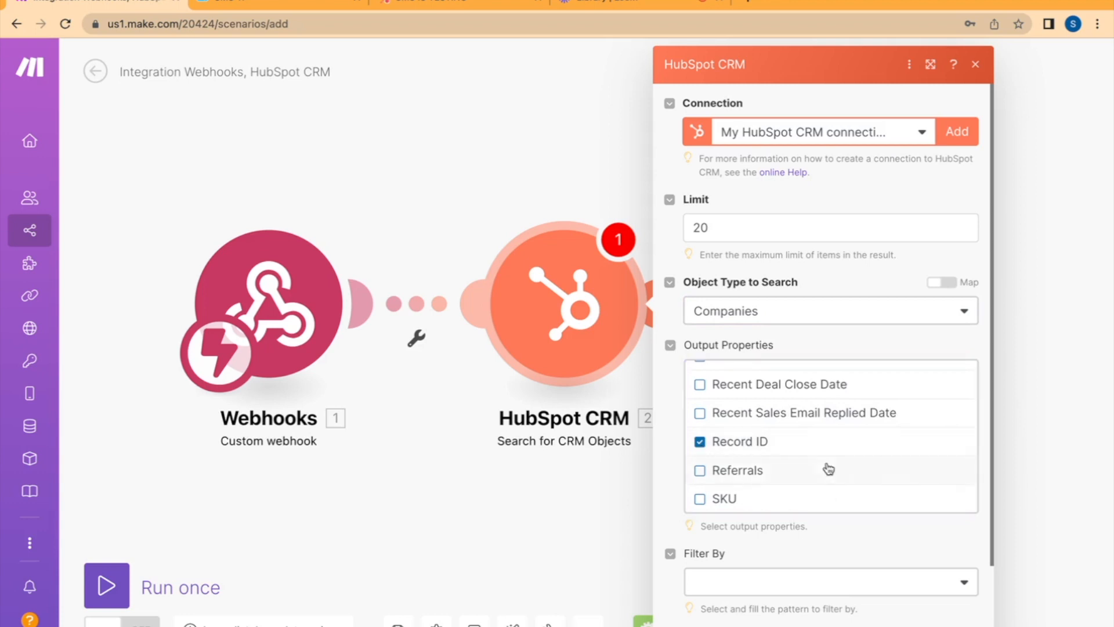
Set the HubSpot company search to filter by Query
scroll(826, 464, down, 3)
scroll(870, 560, down, 2)
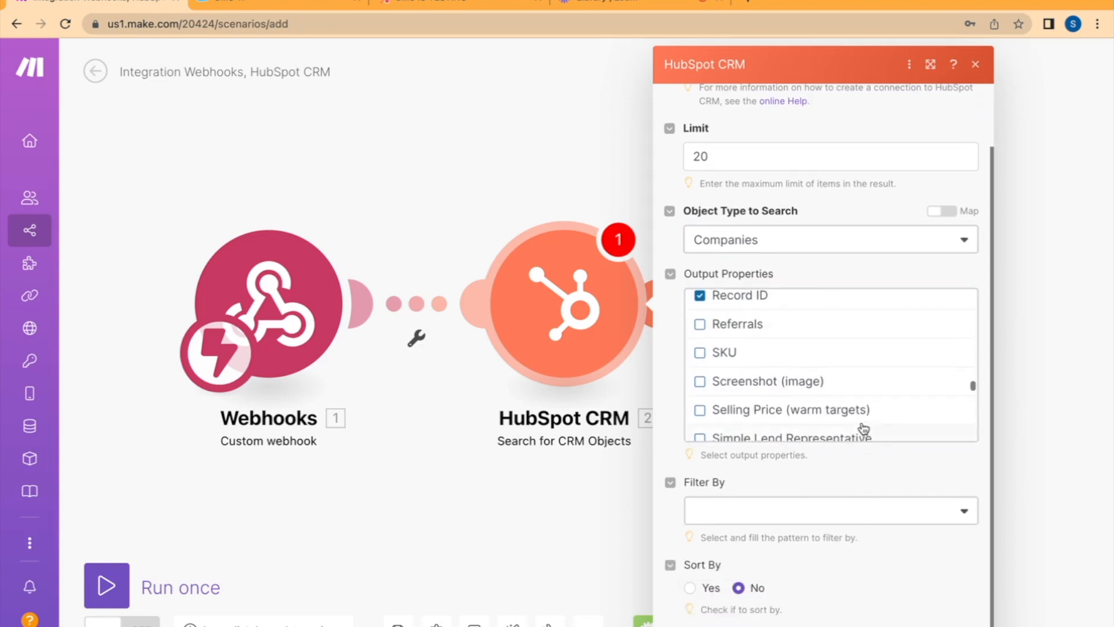
scroll(862, 429, up, 1)
click(840, 508)
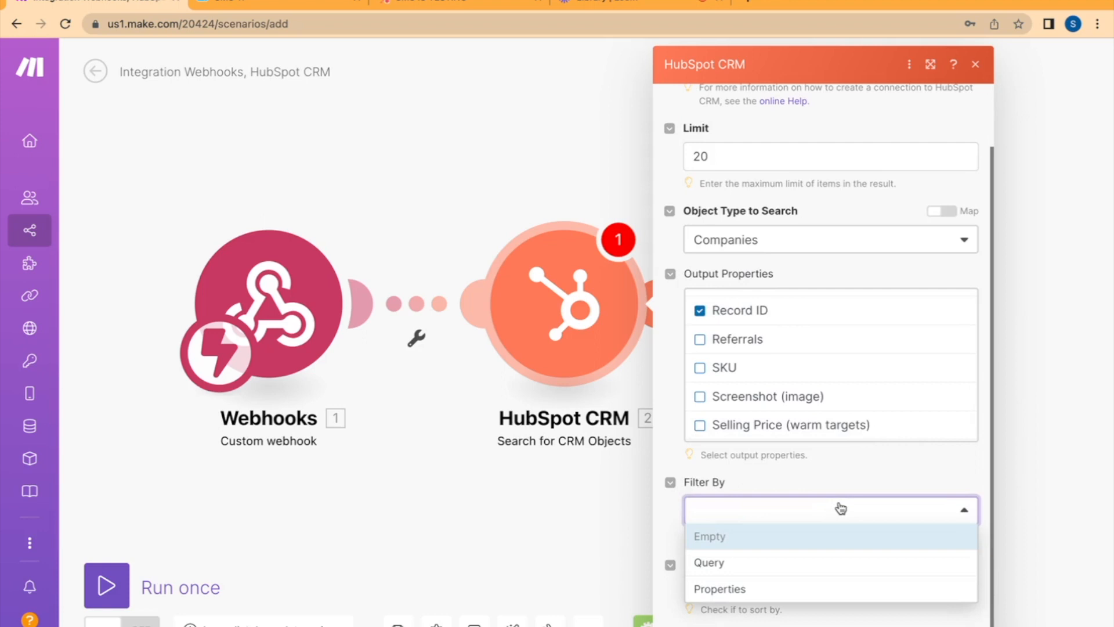
click(743, 563)
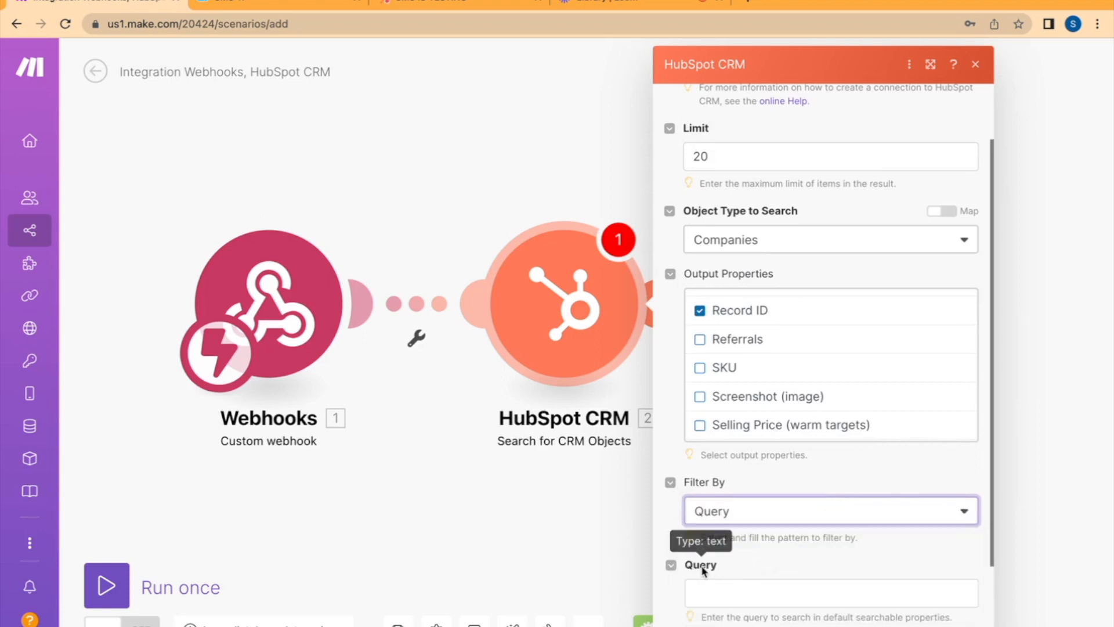
Set the company search's Query to the webhook's From value and confirm the HubSpot search module's settings
click(708, 596)
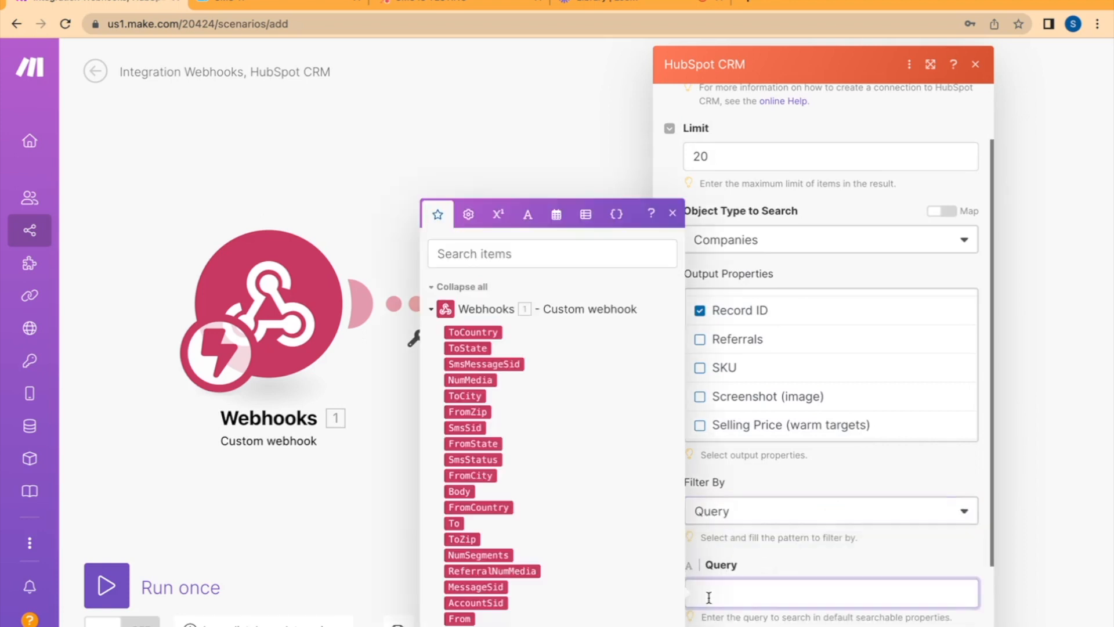
click(460, 619)
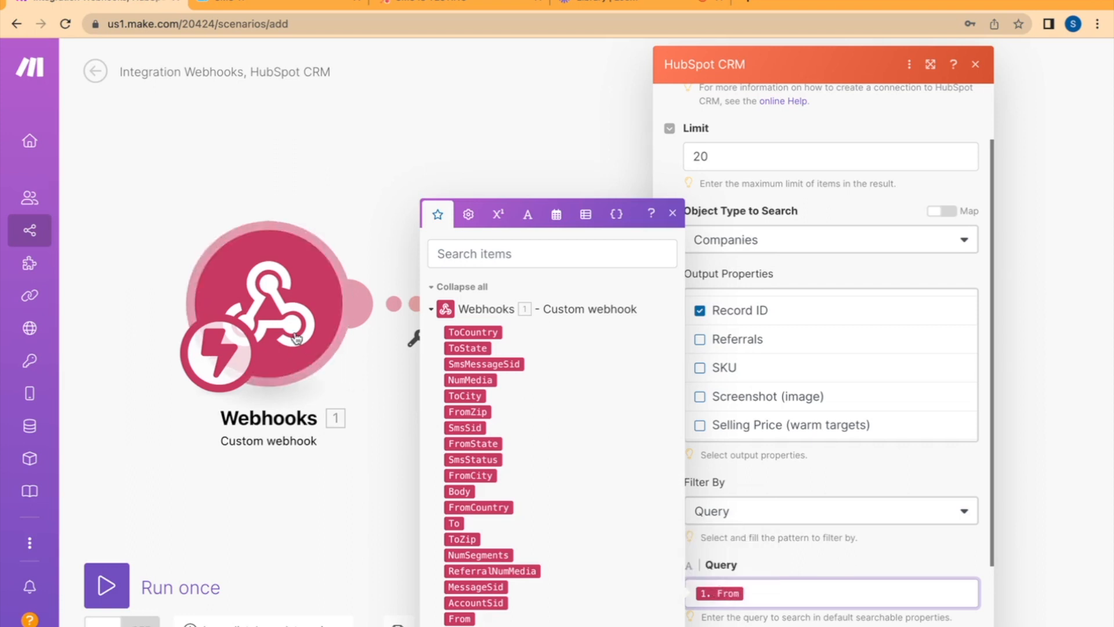
click(881, 559)
scroll(881, 559, down, 1)
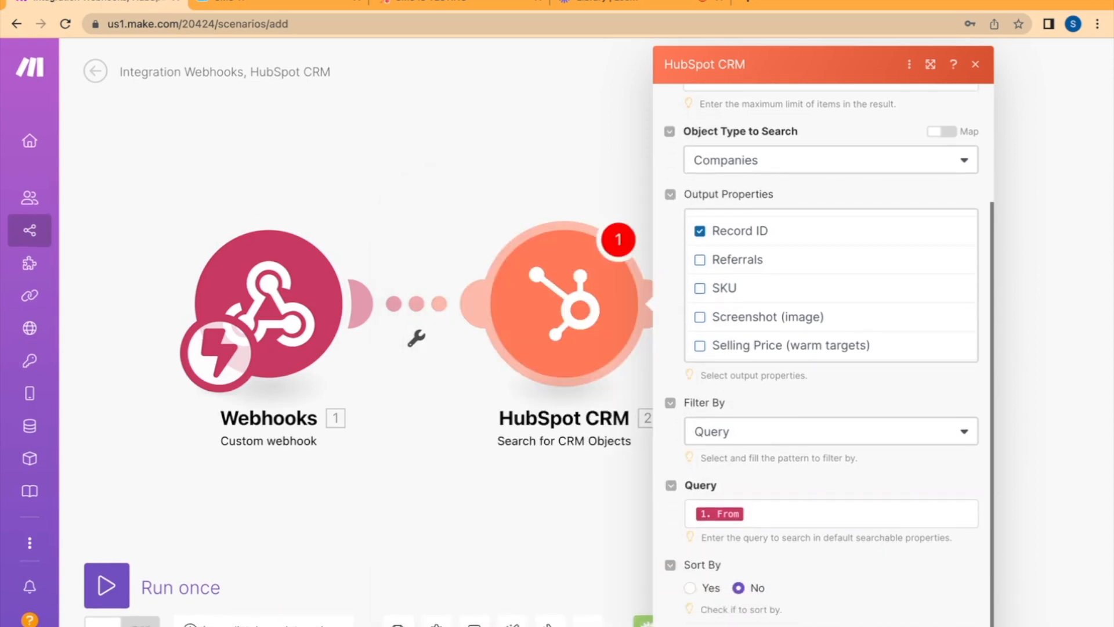
click(962, 625)
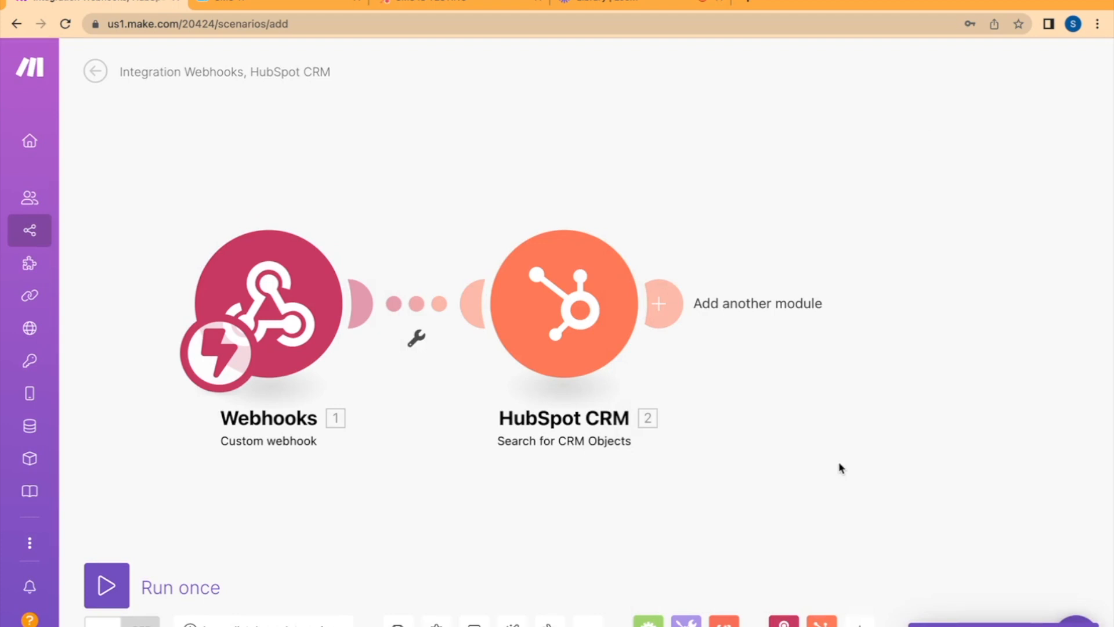
Add a HubSpot CRM "Create an Engagement" module after the search module and set its engagement type to NOTE
click(673, 304)
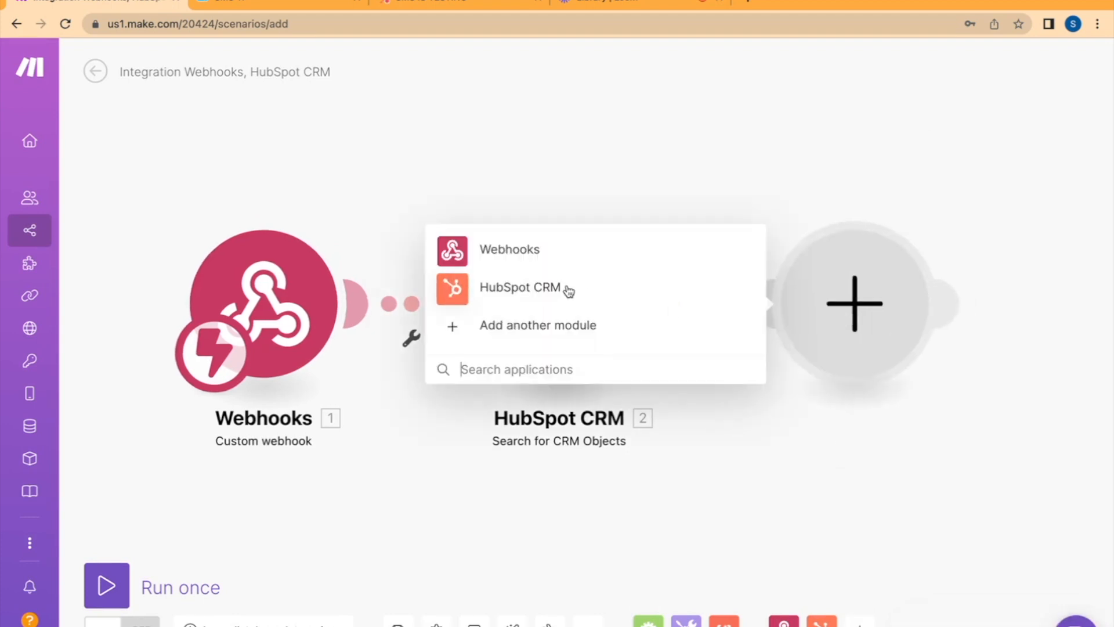
click(567, 288)
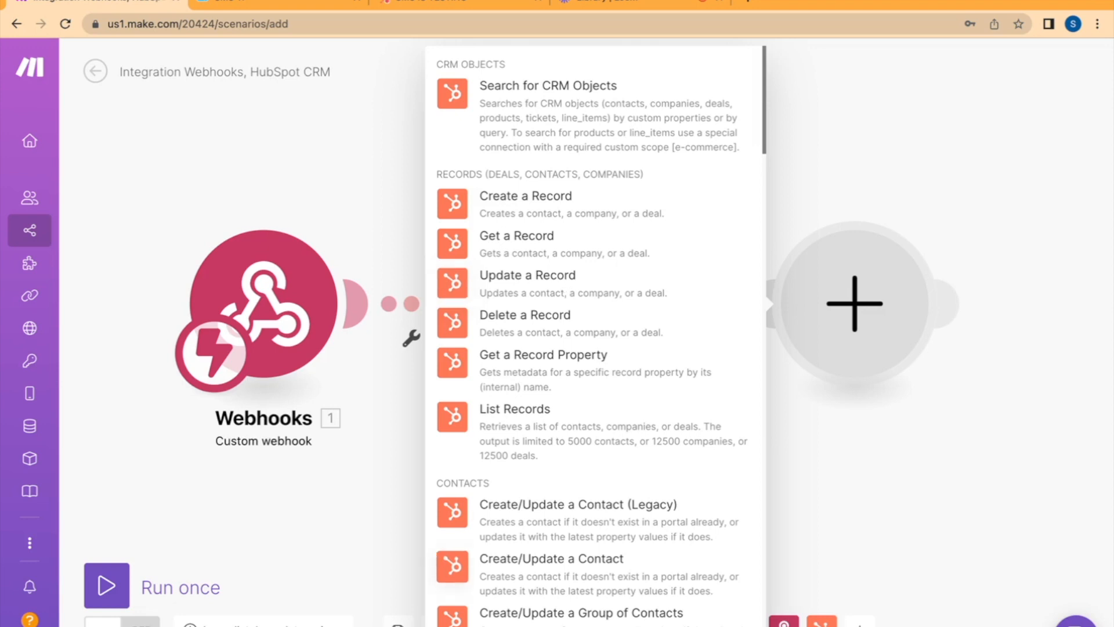
text(note)
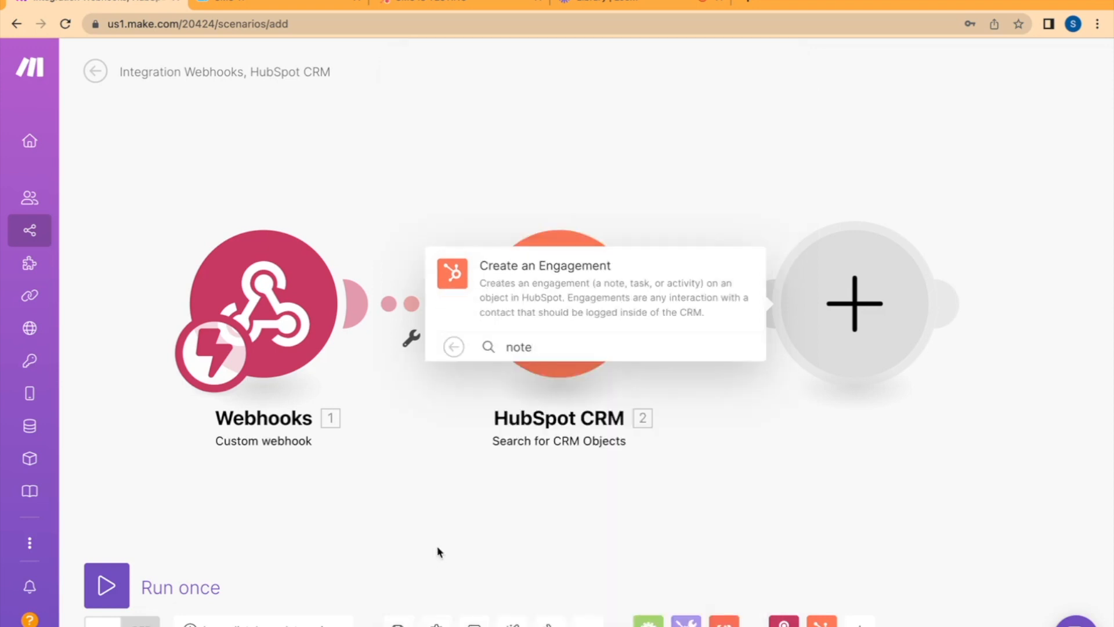
click(573, 280)
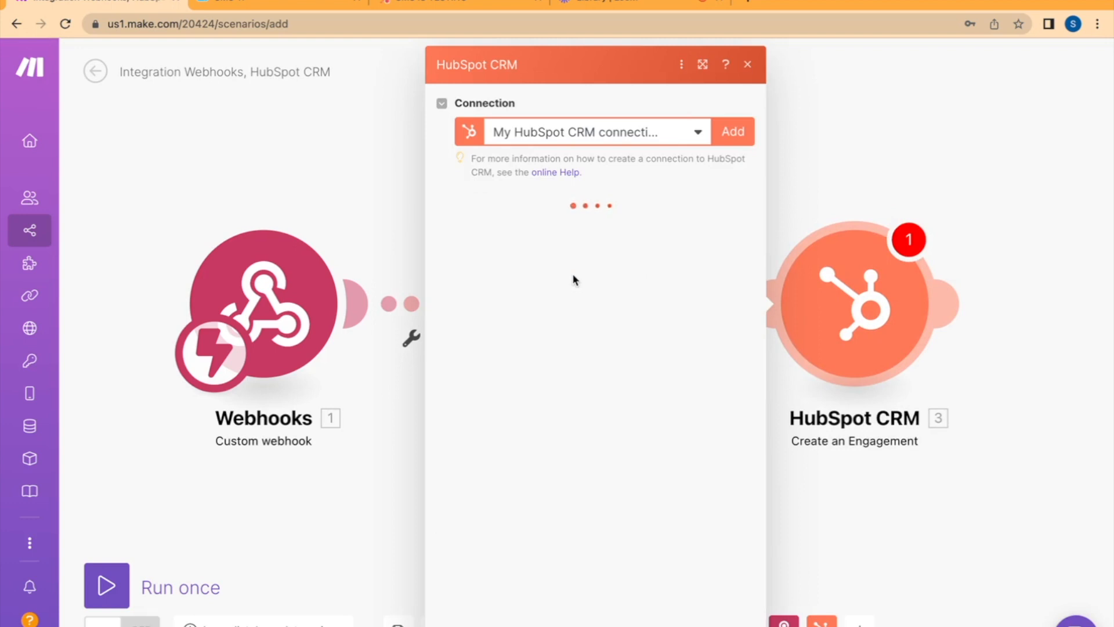
click(578, 304)
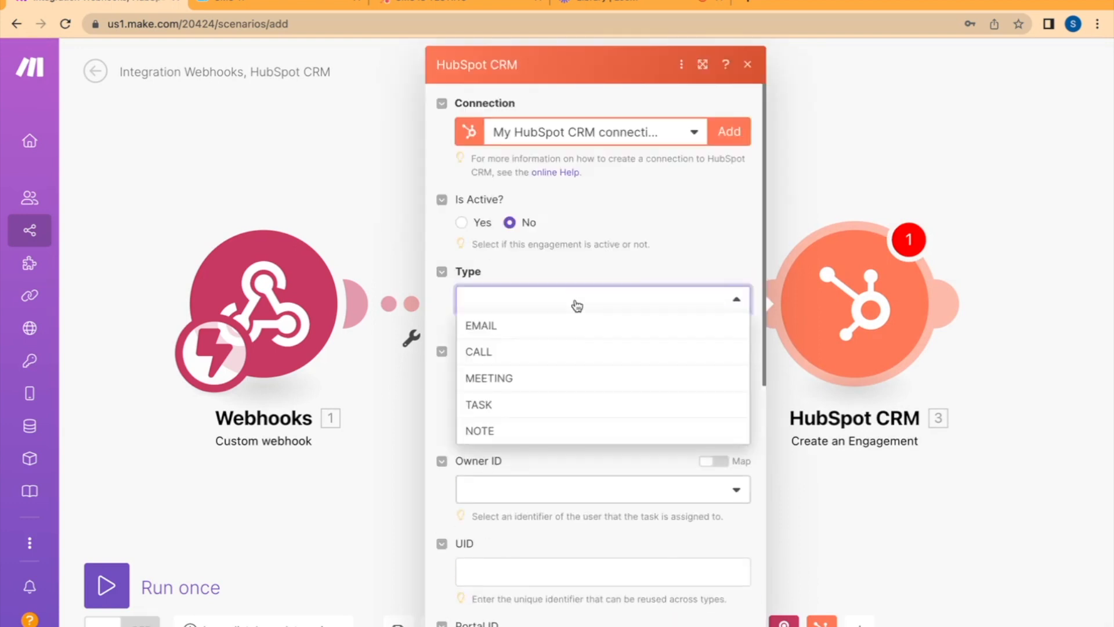
click(510, 432)
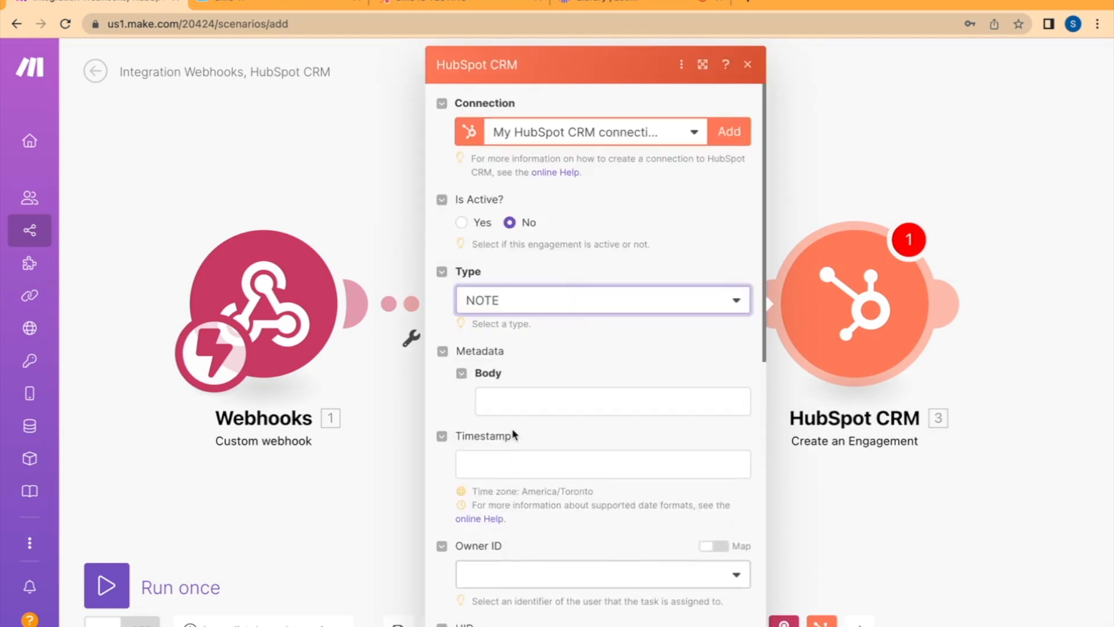
Compose the note's body as "Incoming Message | From: " and " | To: ", each label followed by the webhook's matching From or To value
click(498, 395)
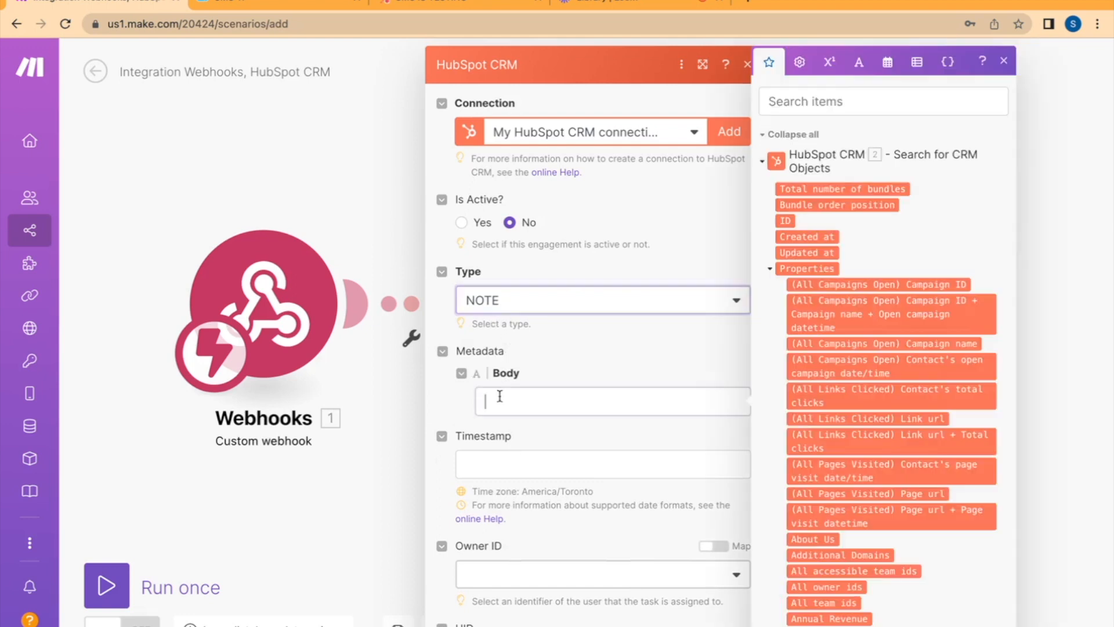
click(763, 163)
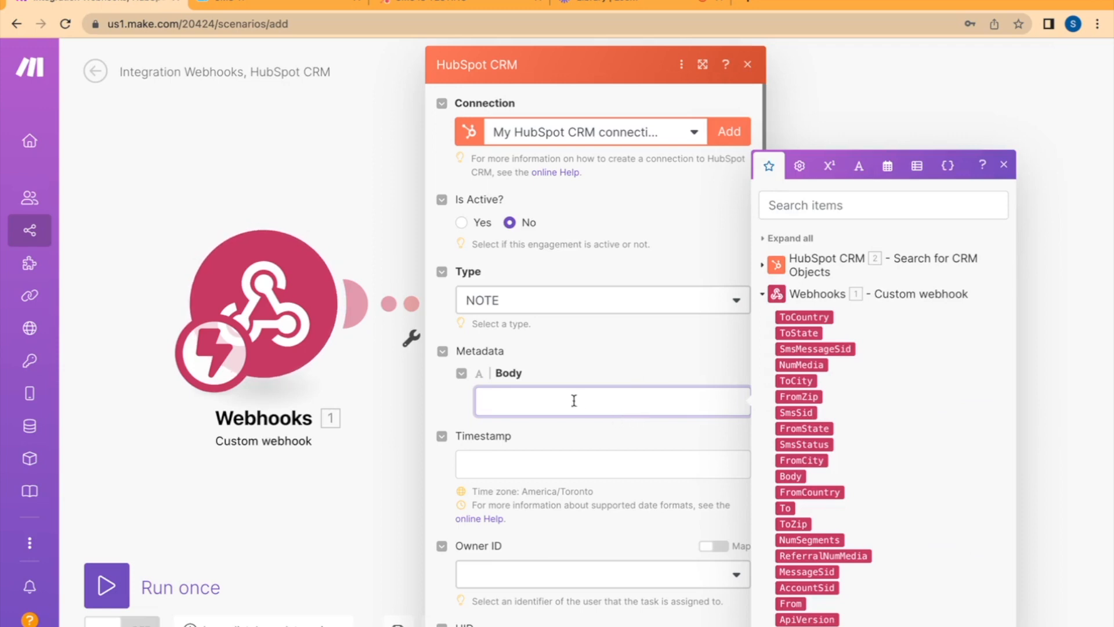
text(Incoming Message | From)
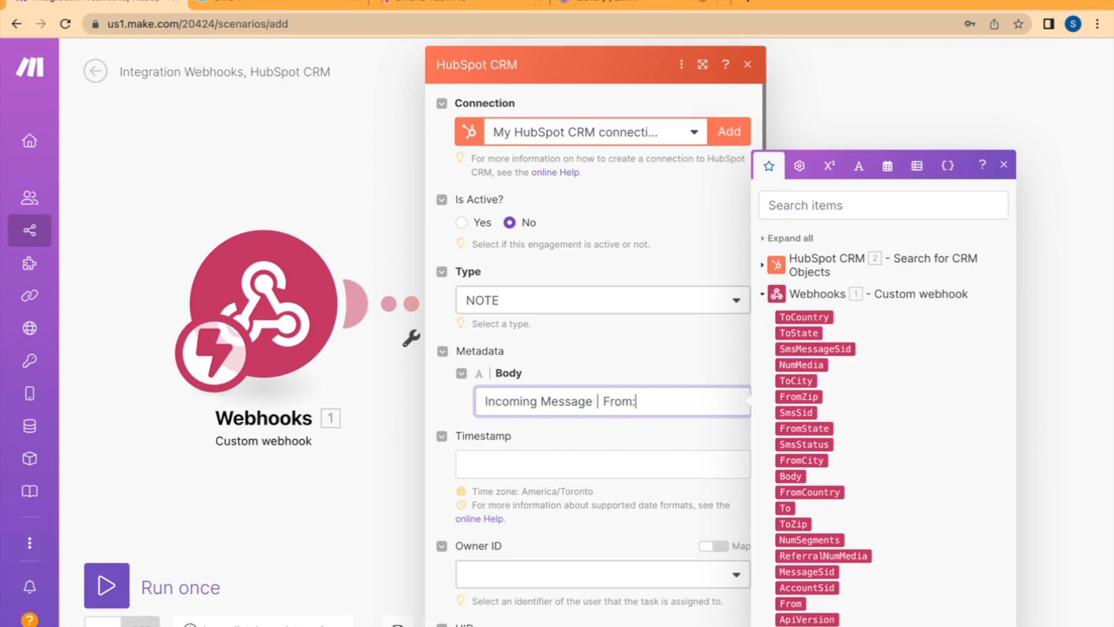
text(:)
click(790, 603)
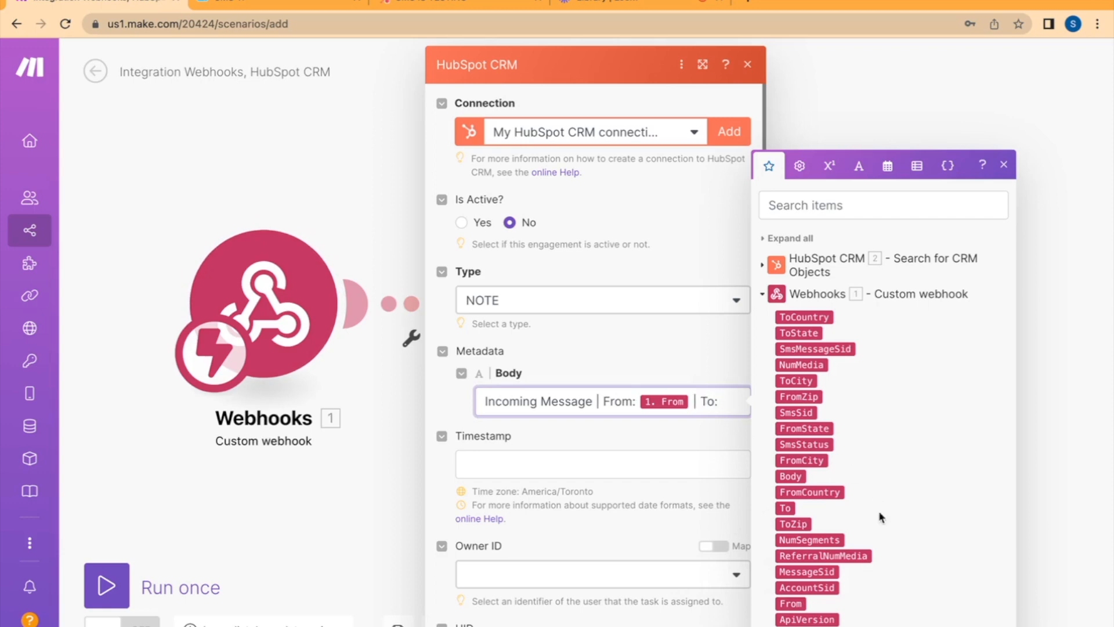
click(784, 507)
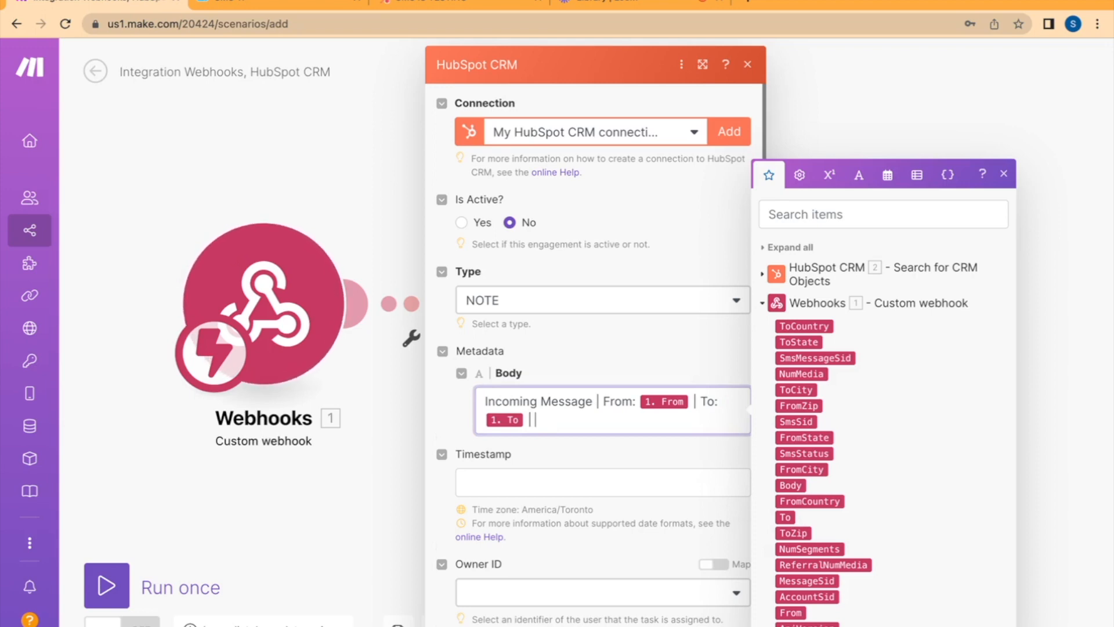
Append the webhook's FromCountry, FromState and FromCity values to the note's body, separated by "|"
text(|)
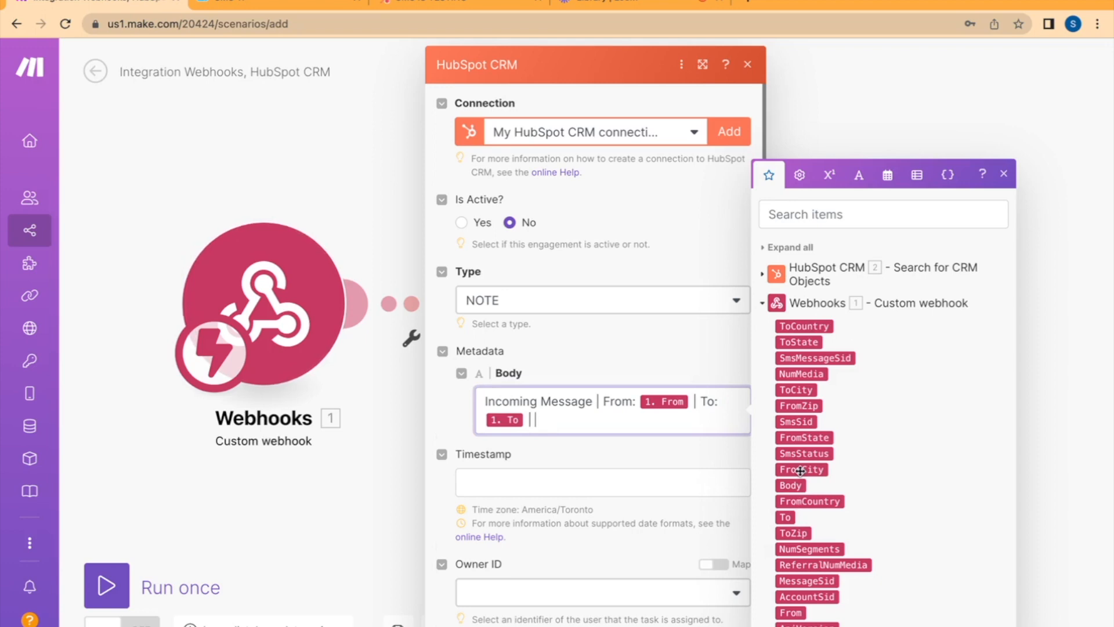
click(806, 502)
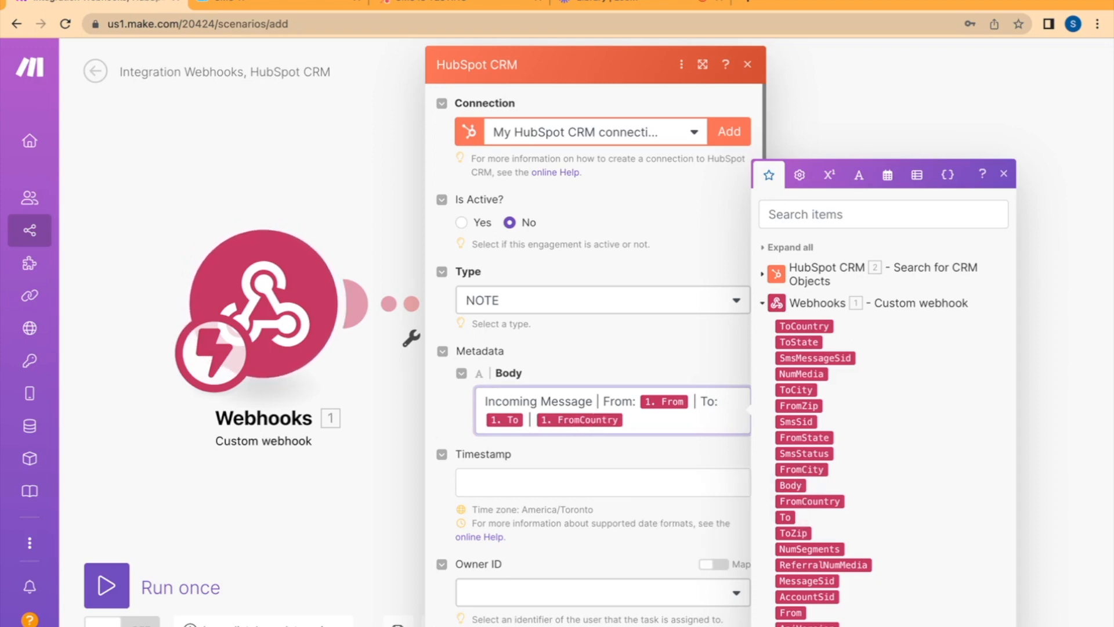
text(|)
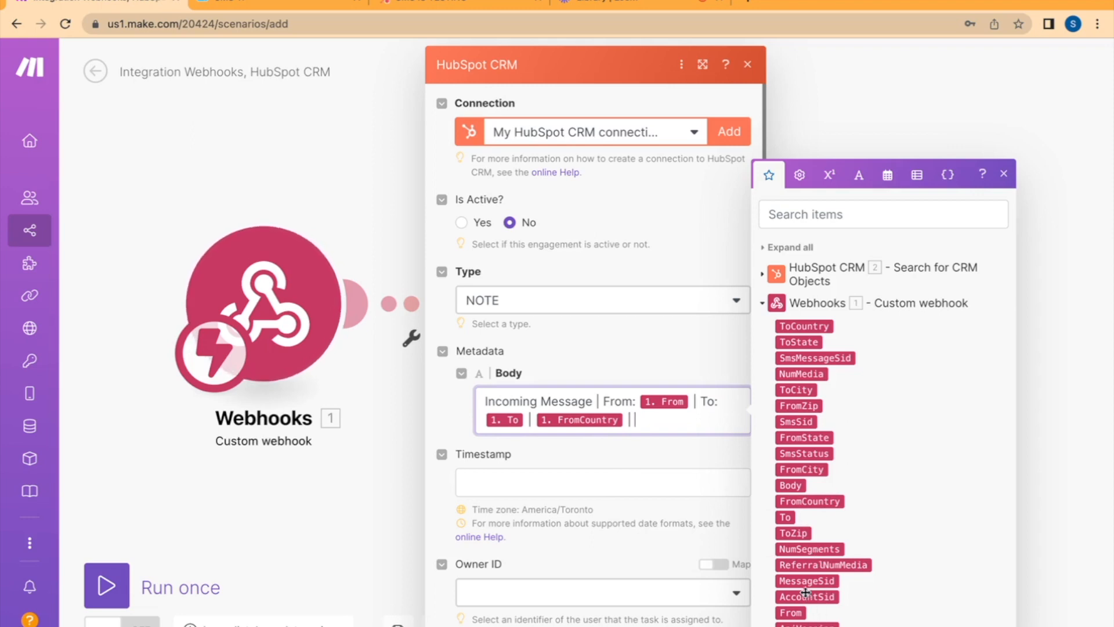
click(806, 437)
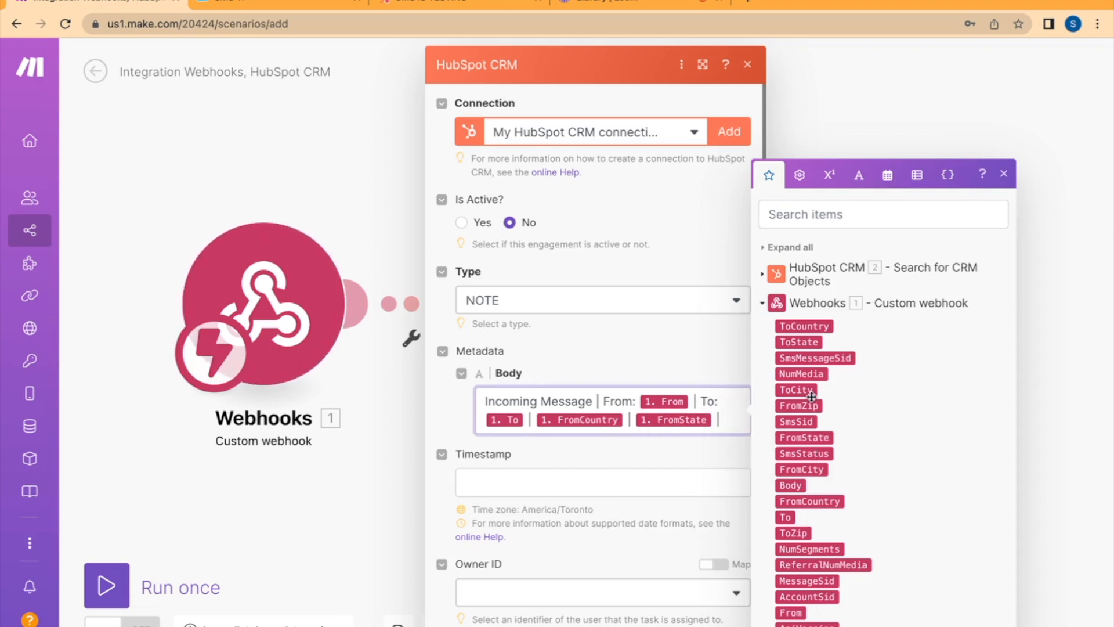
click(807, 469)
click(625, 476)
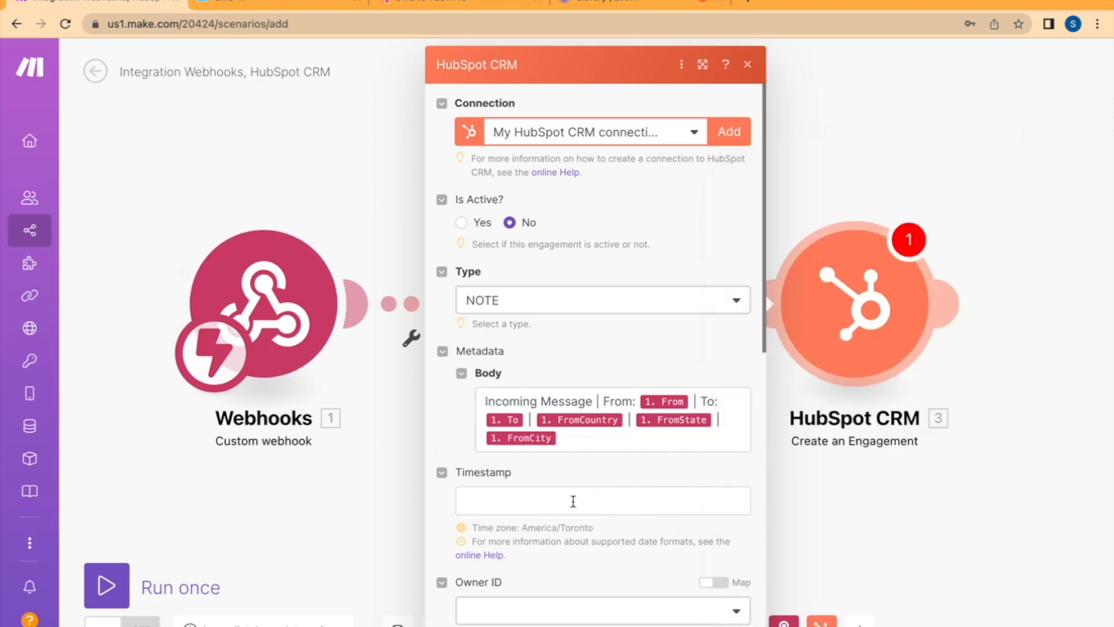
Set the engagement's Timestamp to the timestamp date and time variable
click(573, 502)
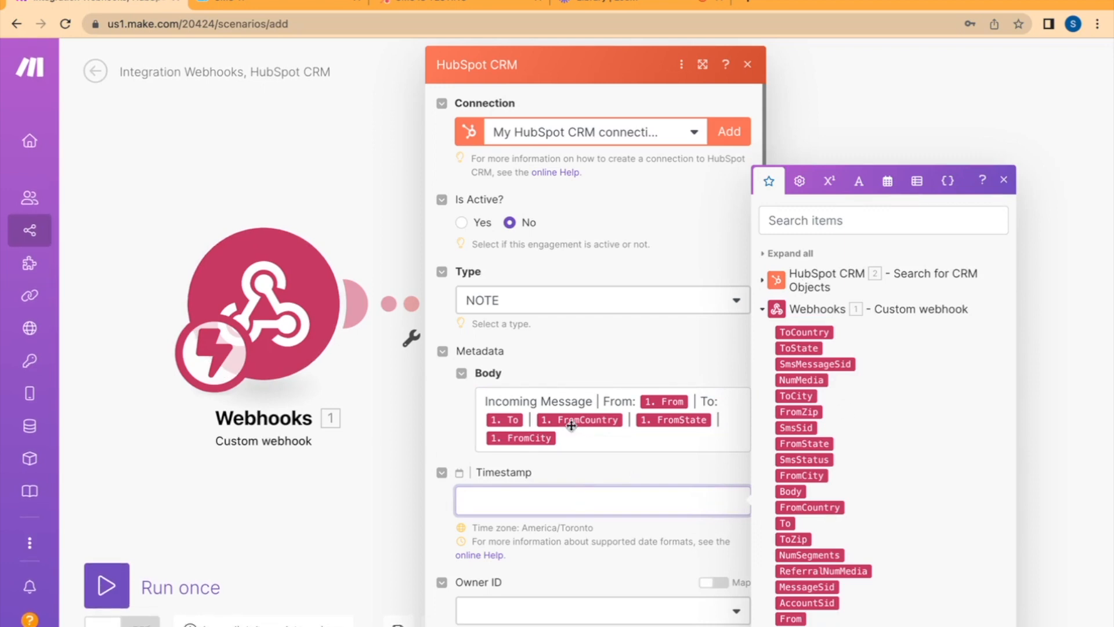
click(884, 182)
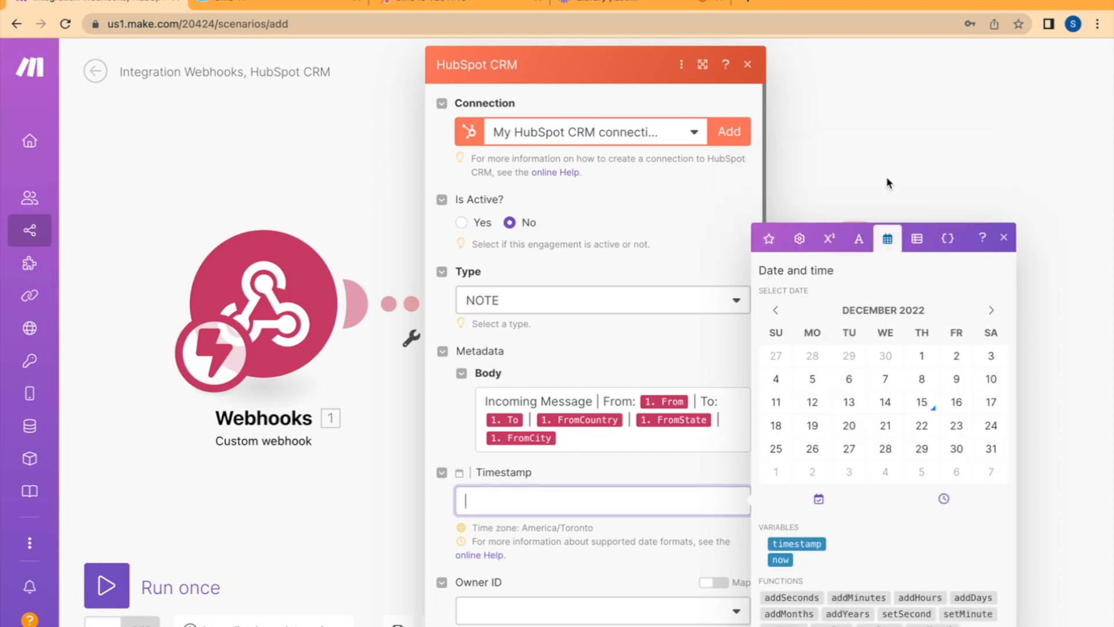
click(807, 548)
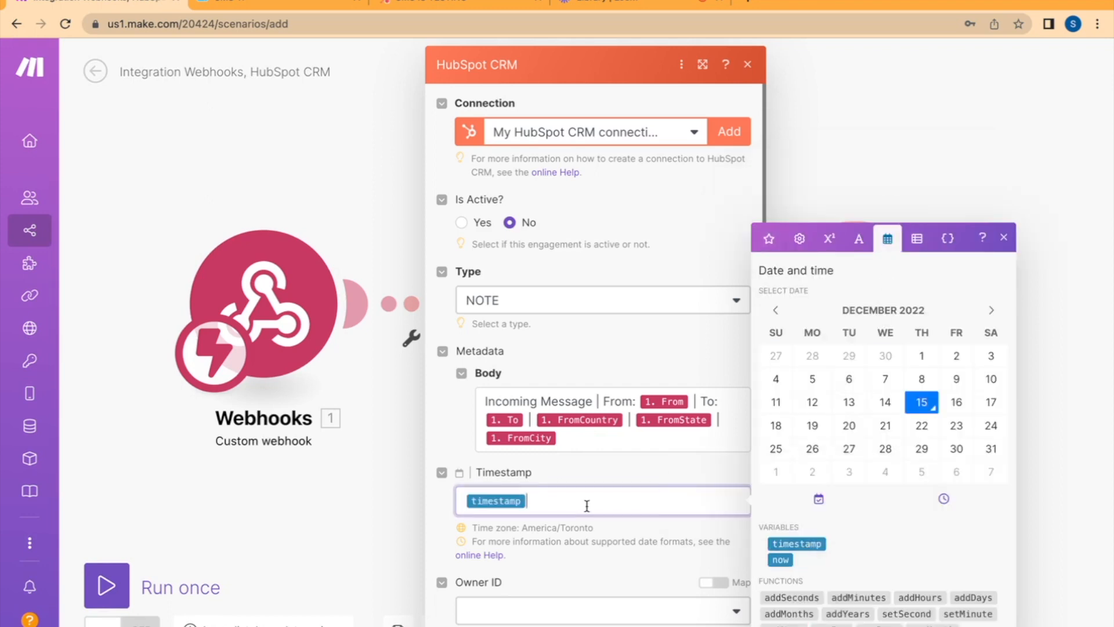
click(582, 550)
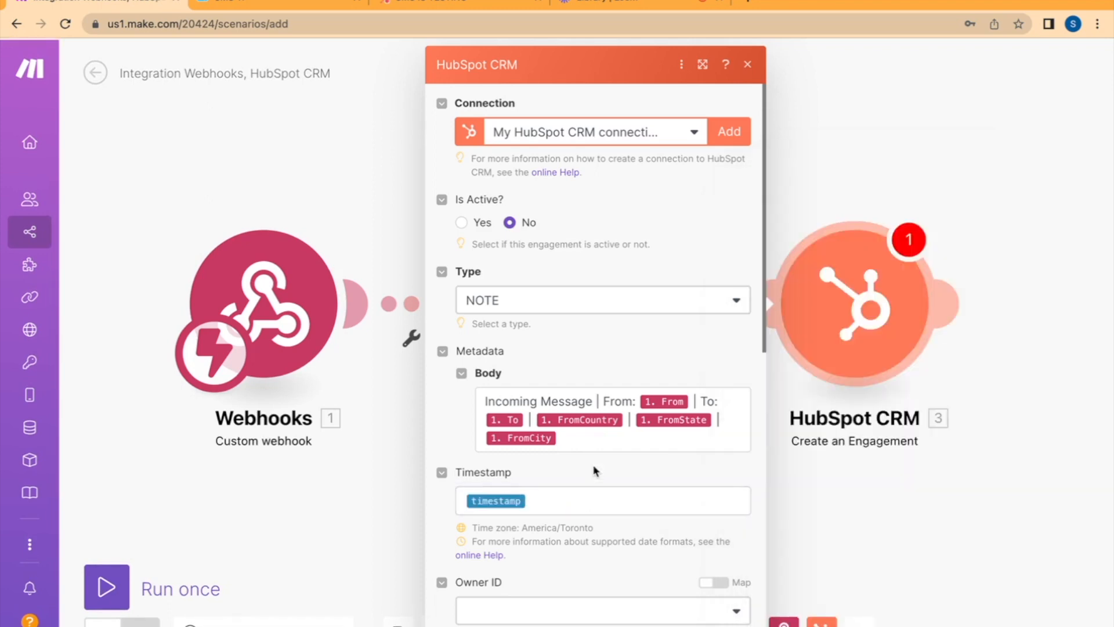
Add an item to the engagement's Associated Companies and map it to the ID from the HubSpot company search
scroll(652, 283, down, 6)
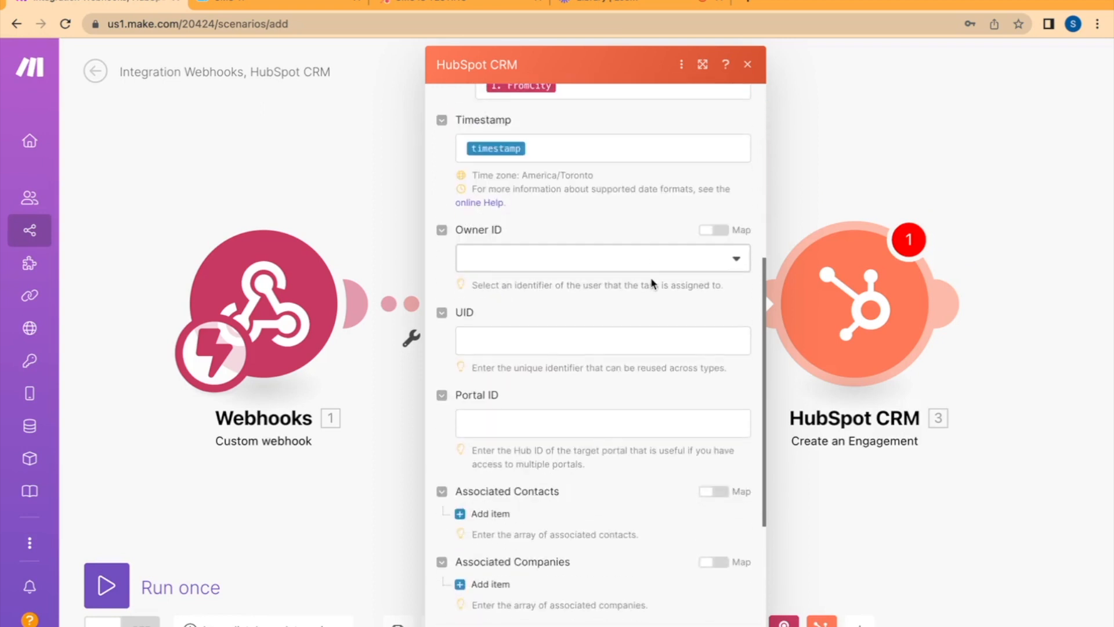
scroll(653, 284, down, 1)
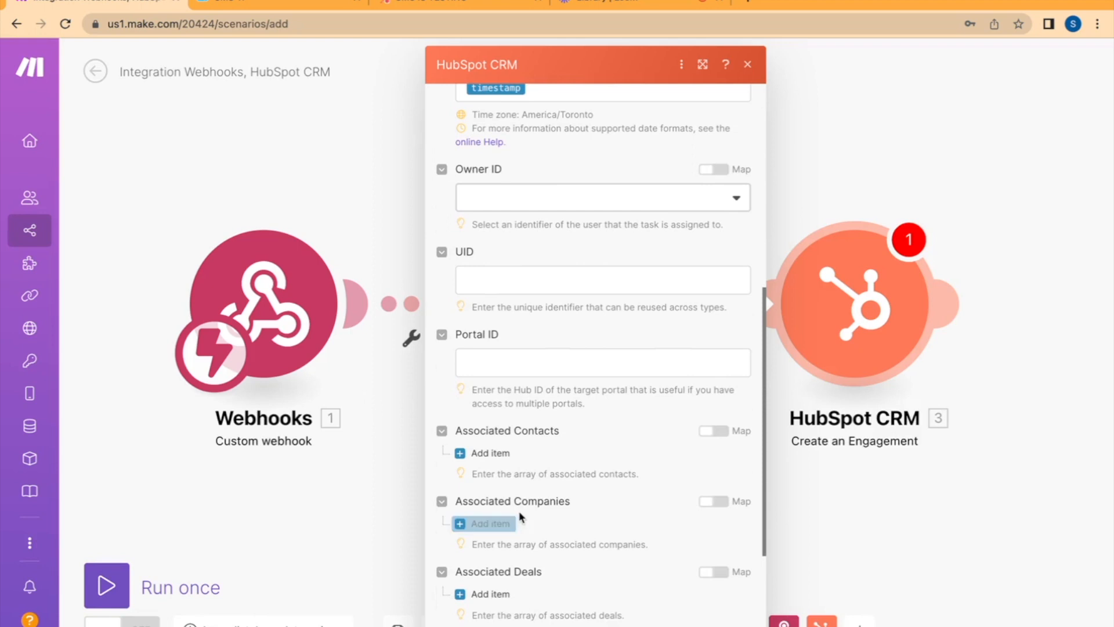
click(501, 521)
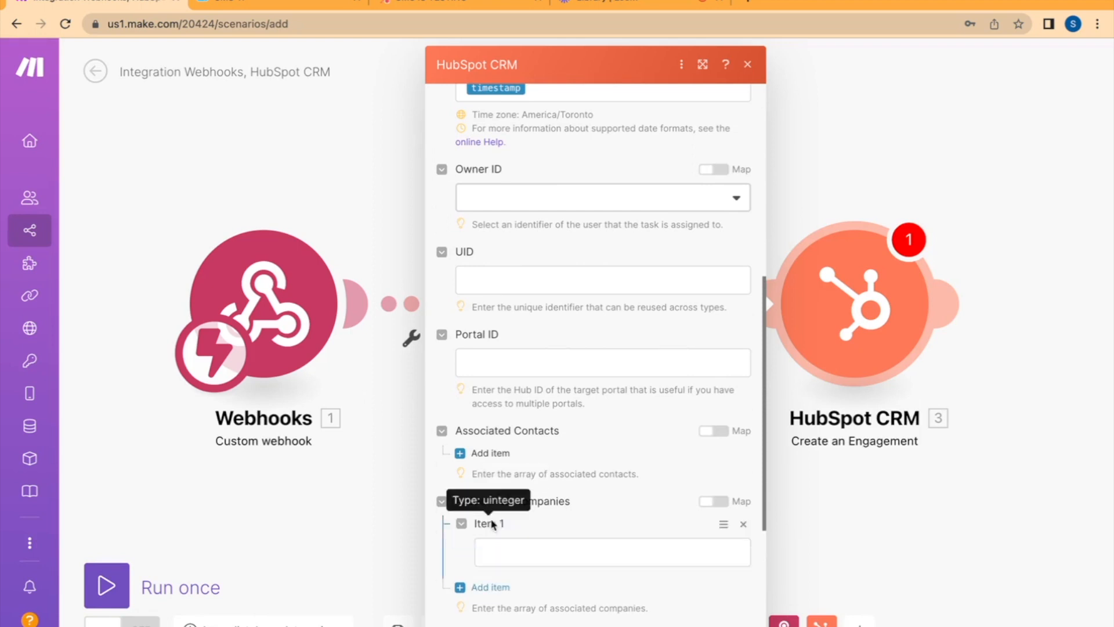
click(500, 547)
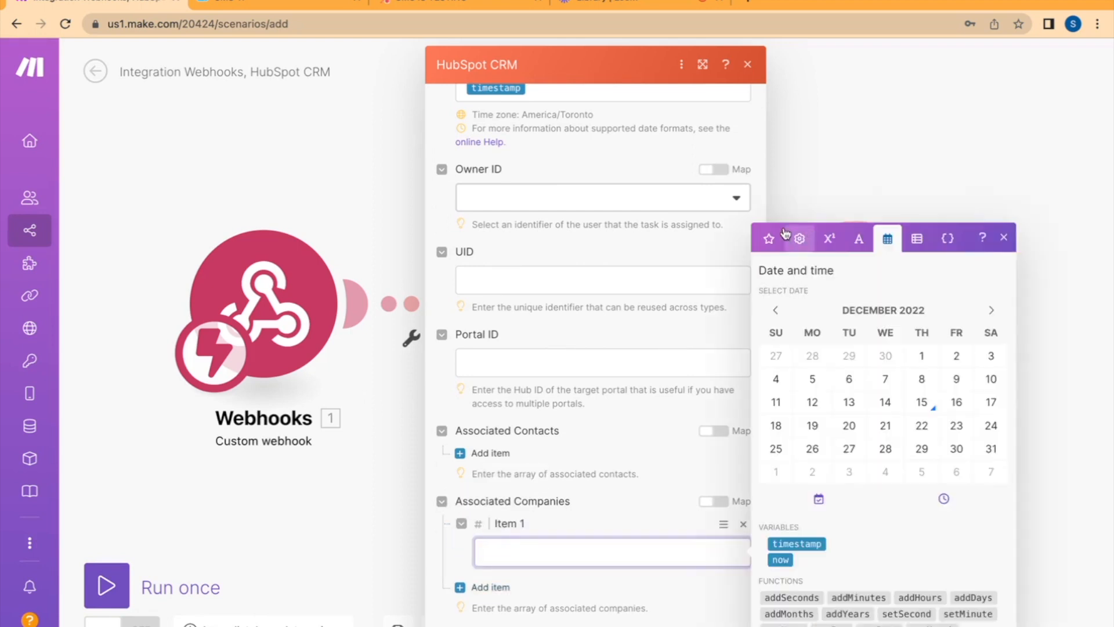
click(769, 238)
click(770, 302)
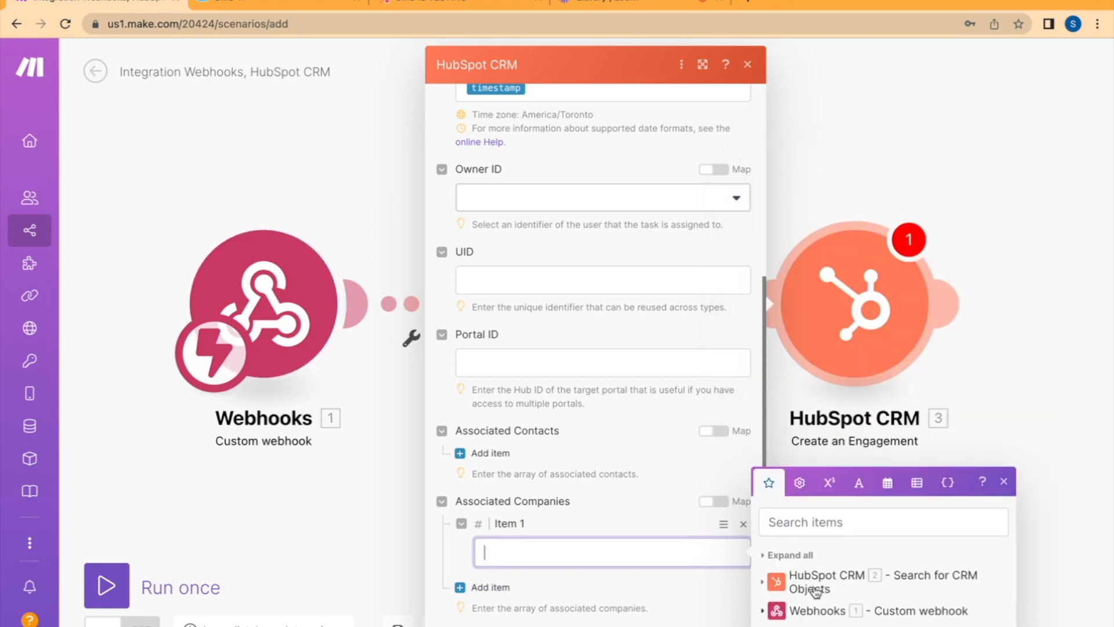
click(763, 583)
click(770, 270)
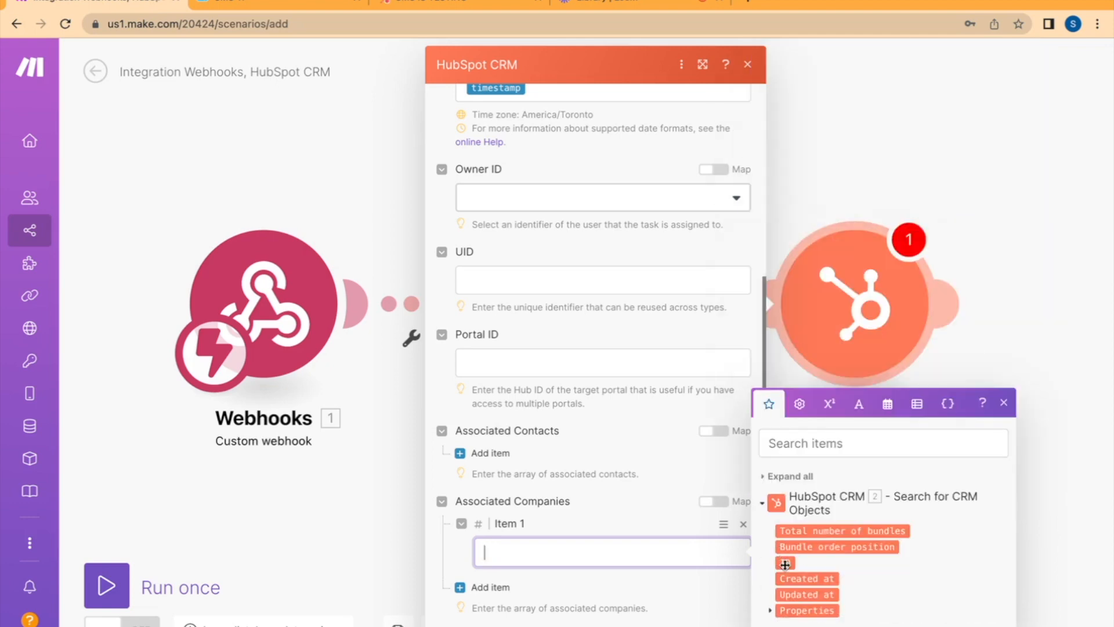
click(787, 563)
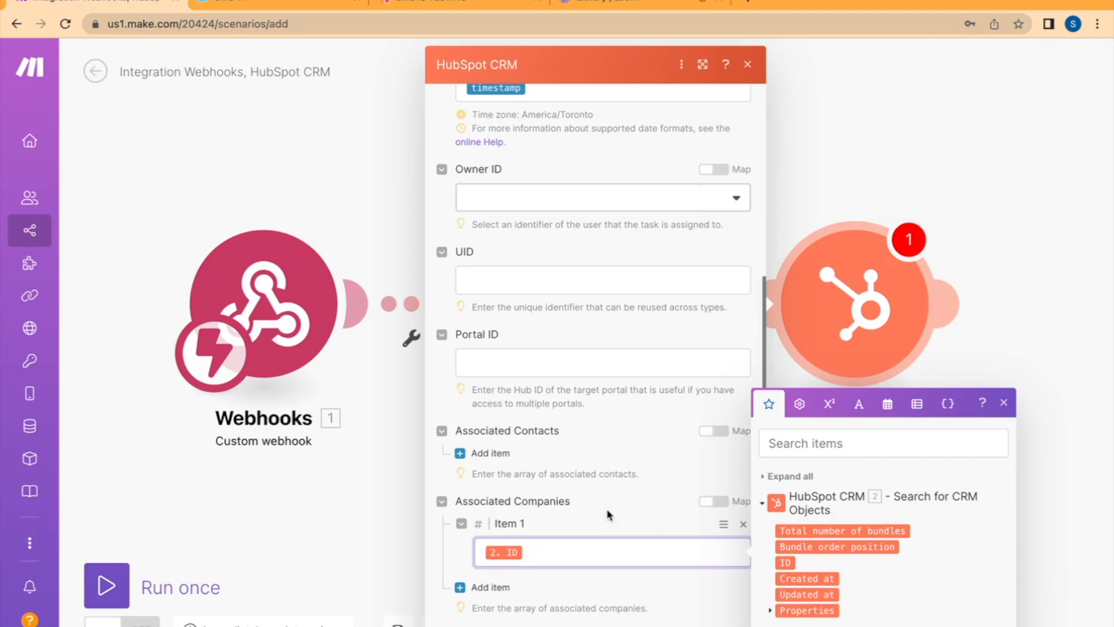
Check over and confirm the Create an Engagement module's settings, and run the scenario once
scroll(608, 511, up, 4)
scroll(608, 511, up, 3)
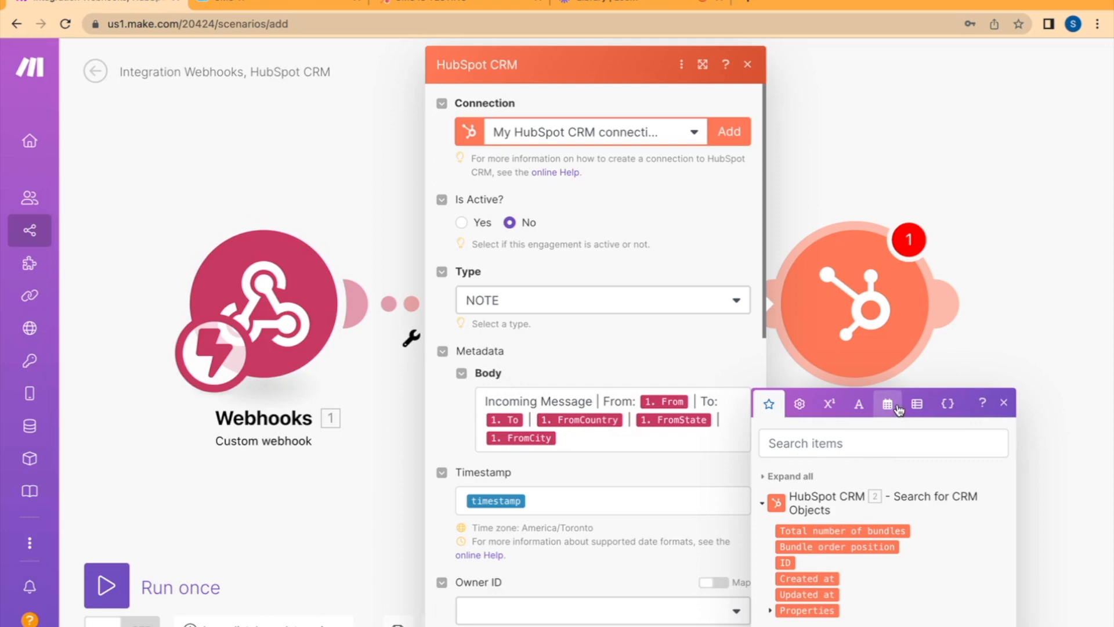
scroll(660, 471, down, 2)
scroll(656, 465, down, 8)
click(657, 467)
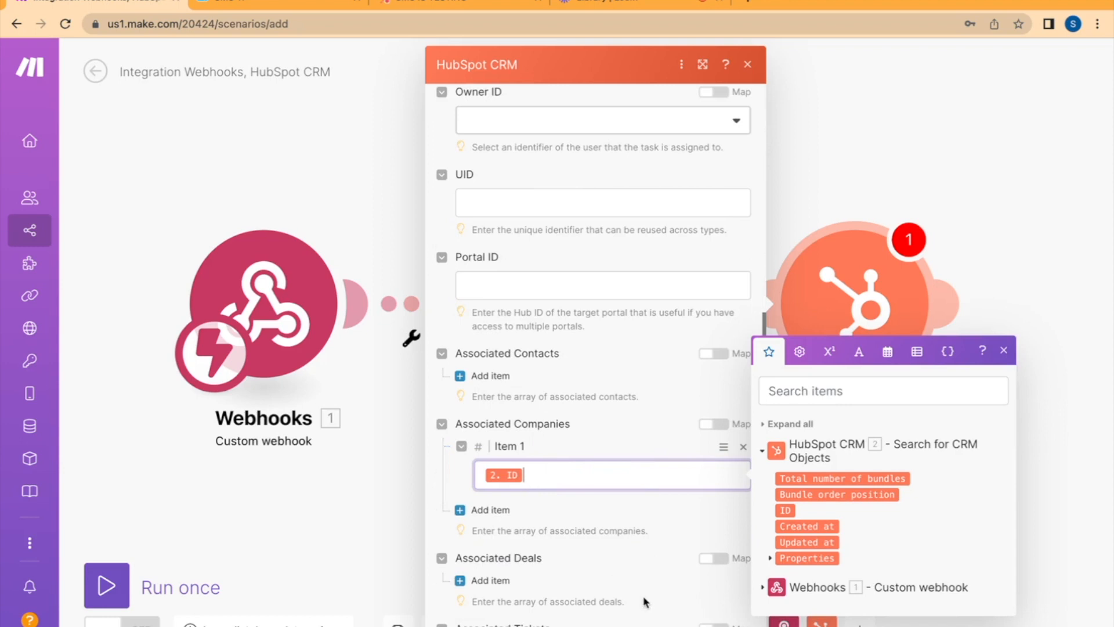
click(419, 406)
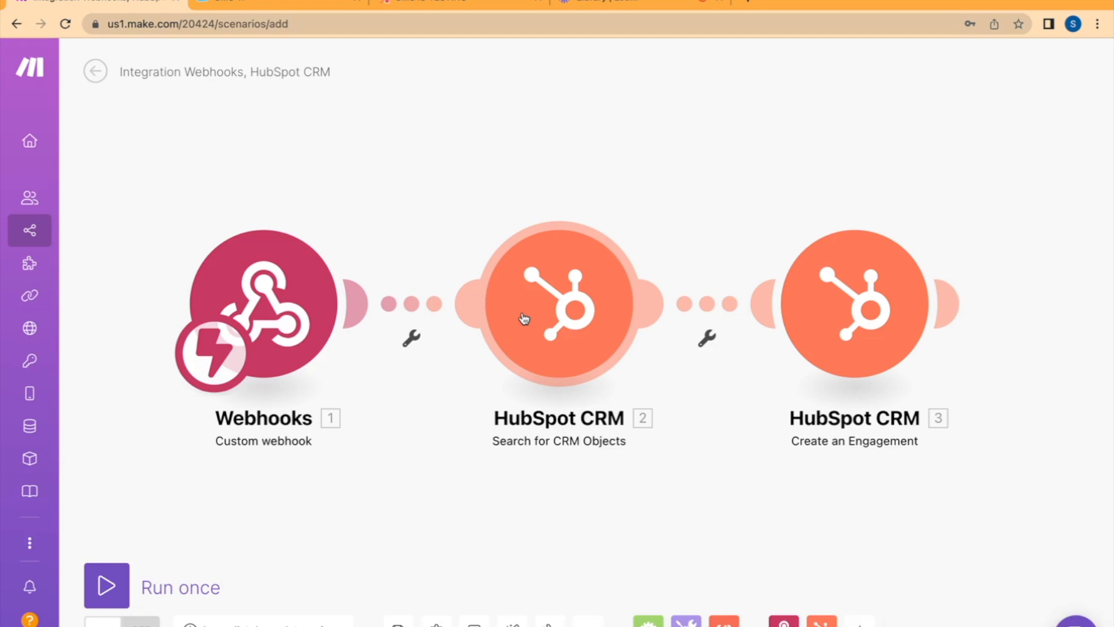
click(111, 586)
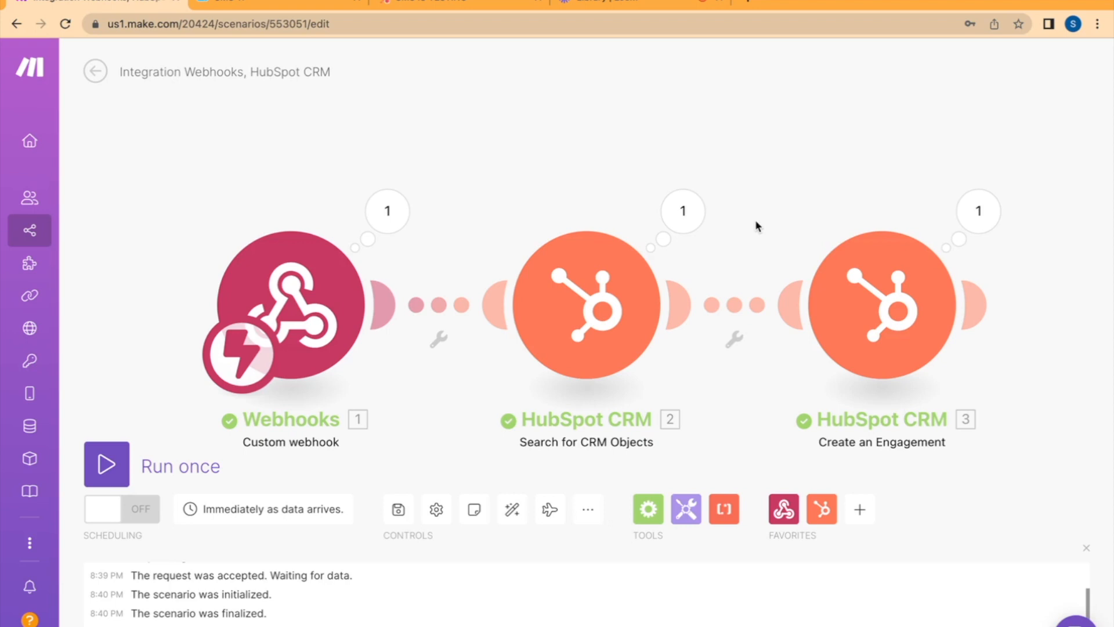
Review the settings of the HubSpot module that searches for companies, leaving them as they are
click(620, 287)
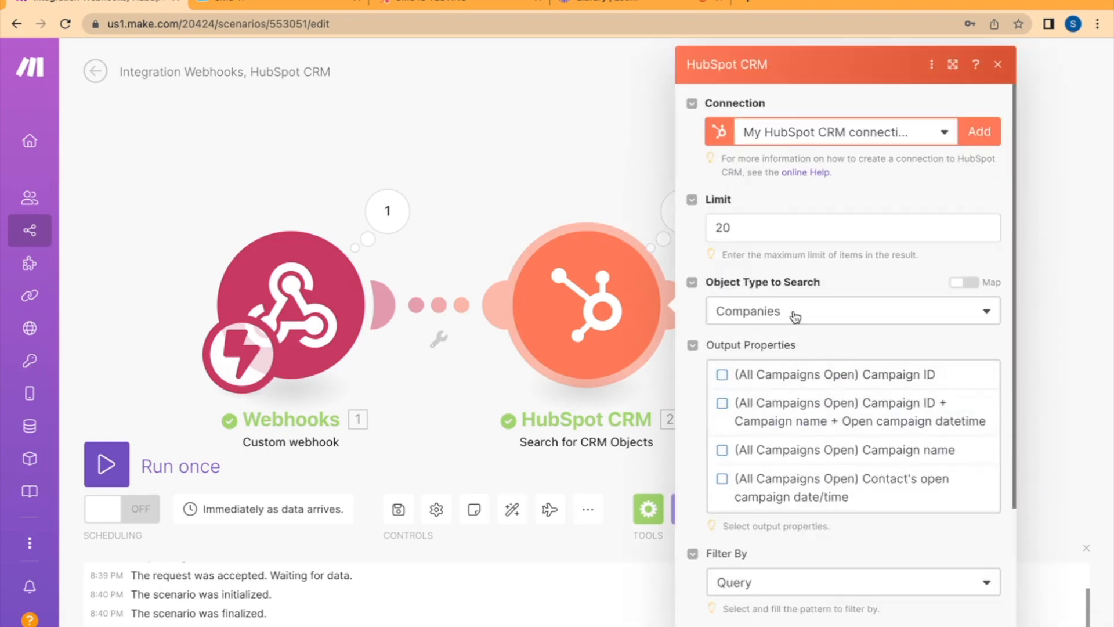
click(997, 66)
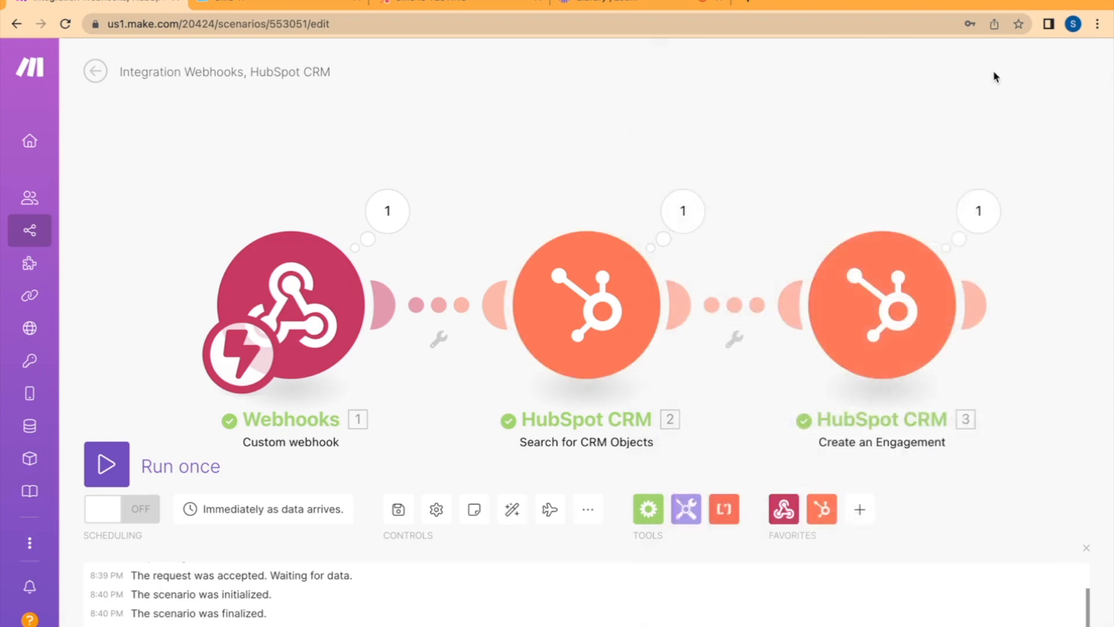
Switch to HubSpot, expand the note logged in the SMS IS TESTING company's activities to check it, and return to the Make scenario
click(423, 4)
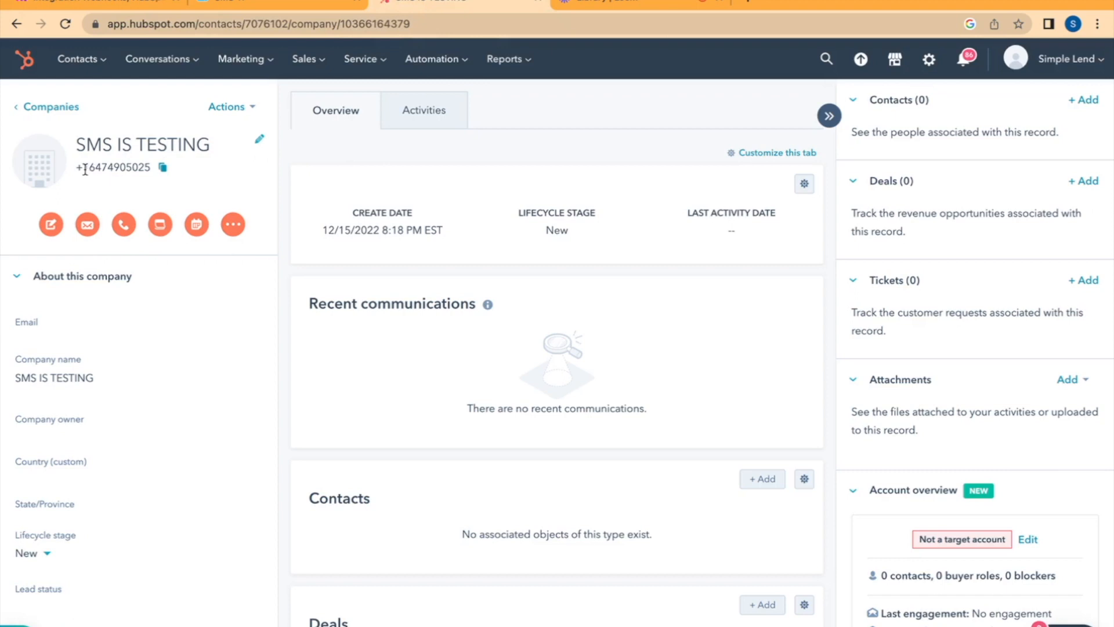
click(434, 111)
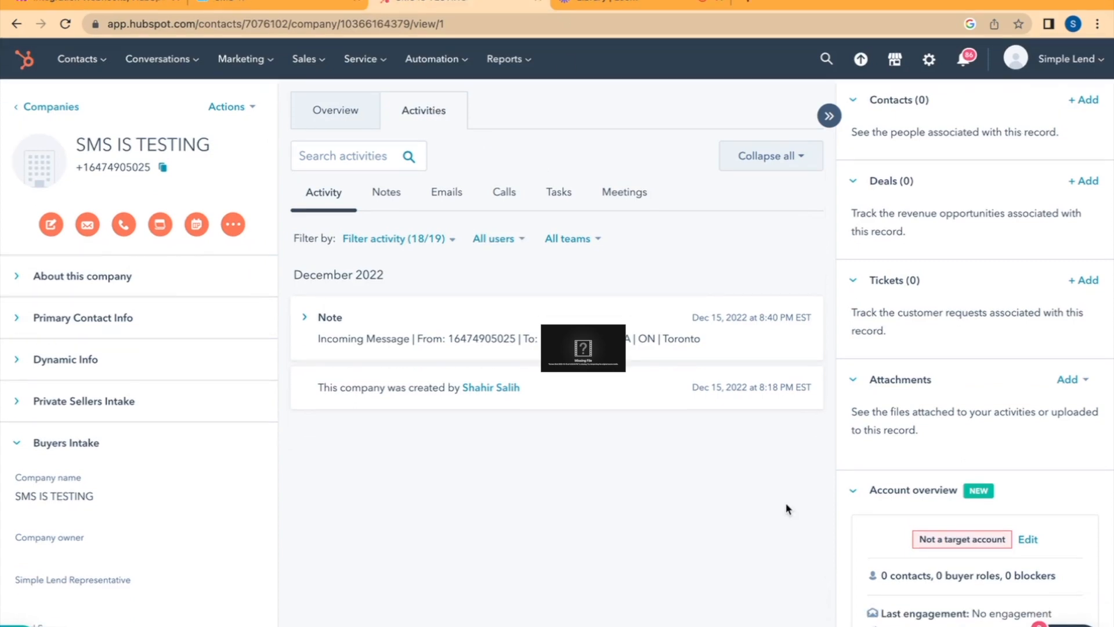
click(306, 319)
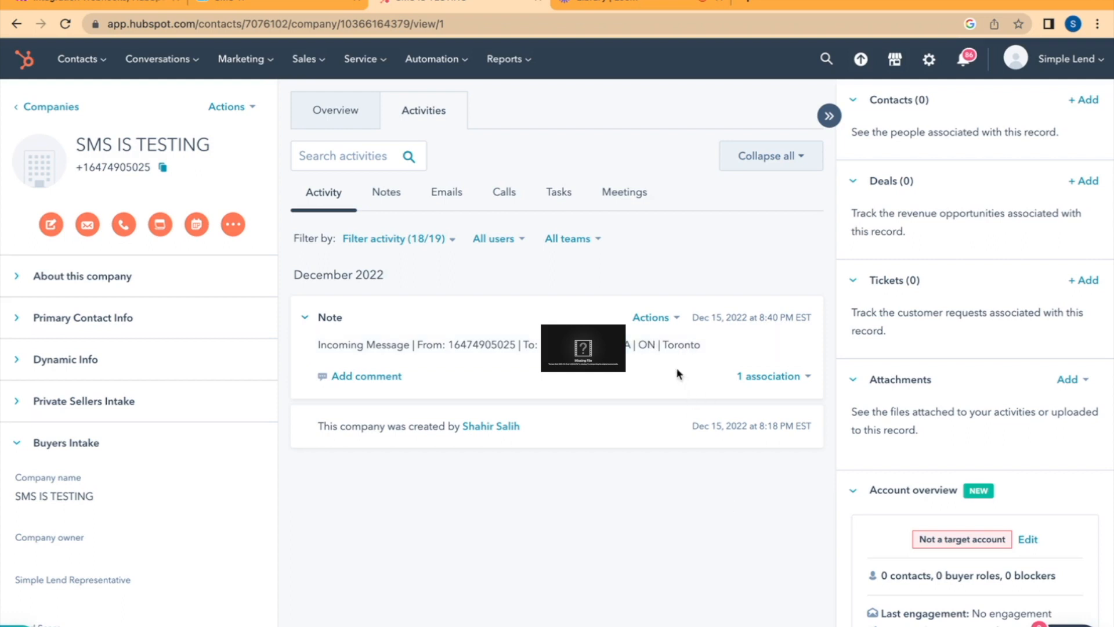
click(116, 7)
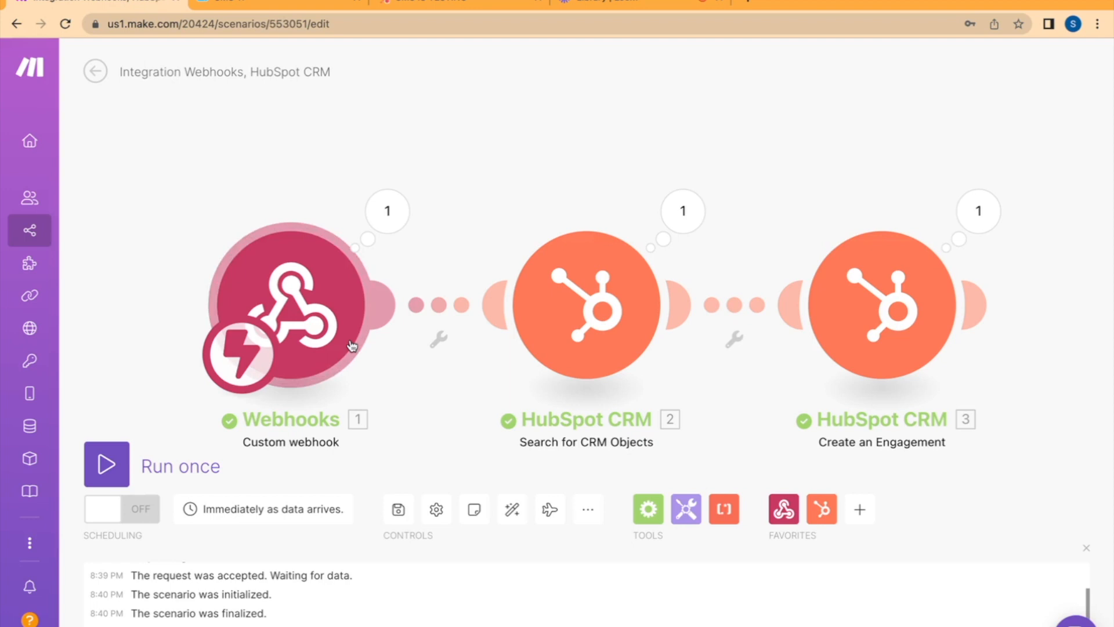